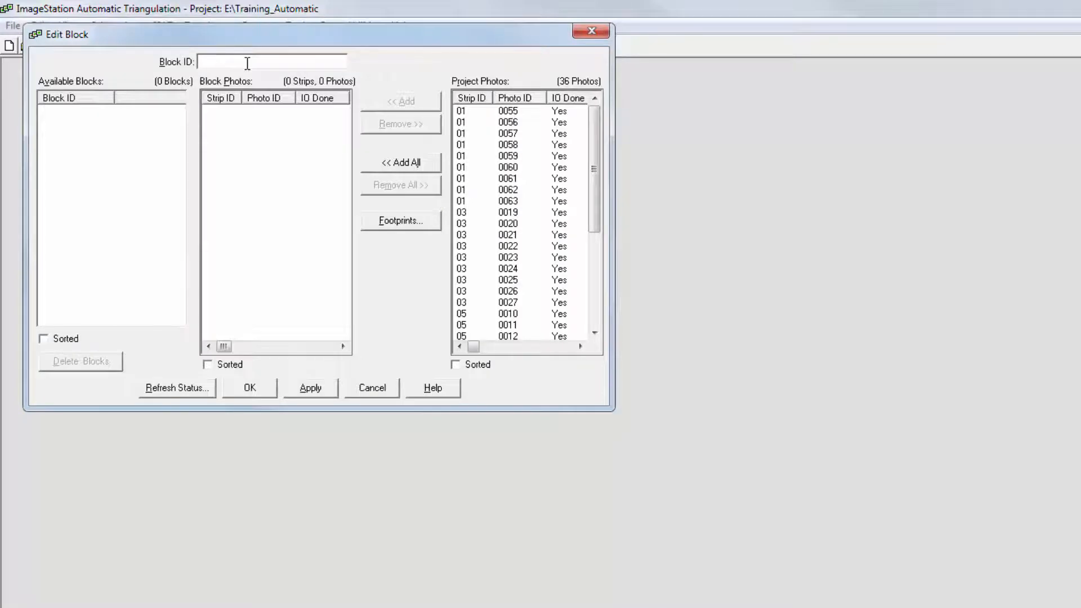
# - Create a block named all_photos containing all project photos
pyautogui.write('all_photos')
pyautogui.click(377, 170)
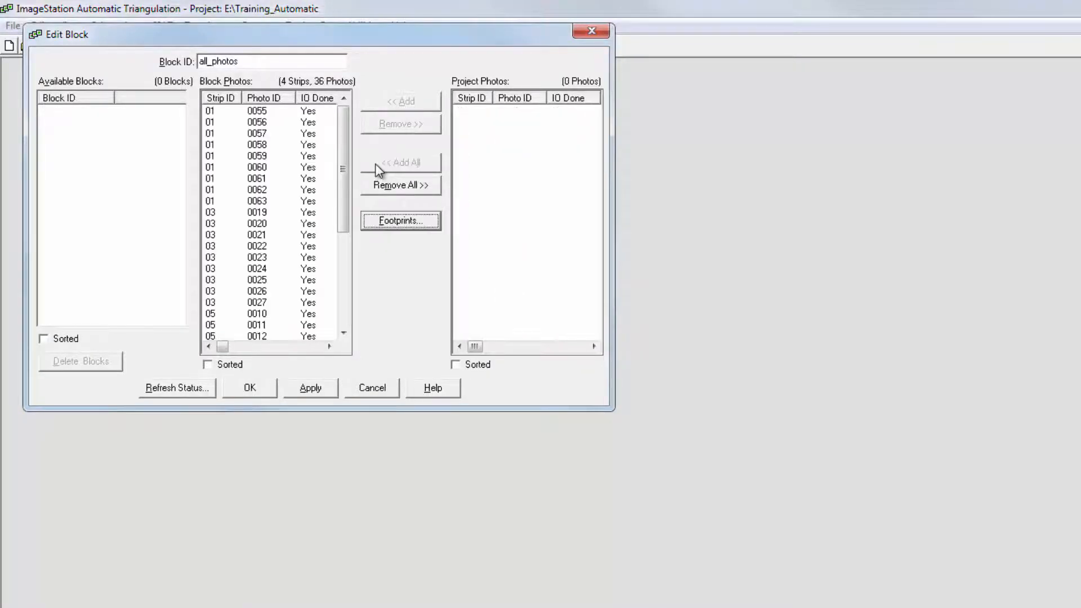
pyautogui.click(252, 388)
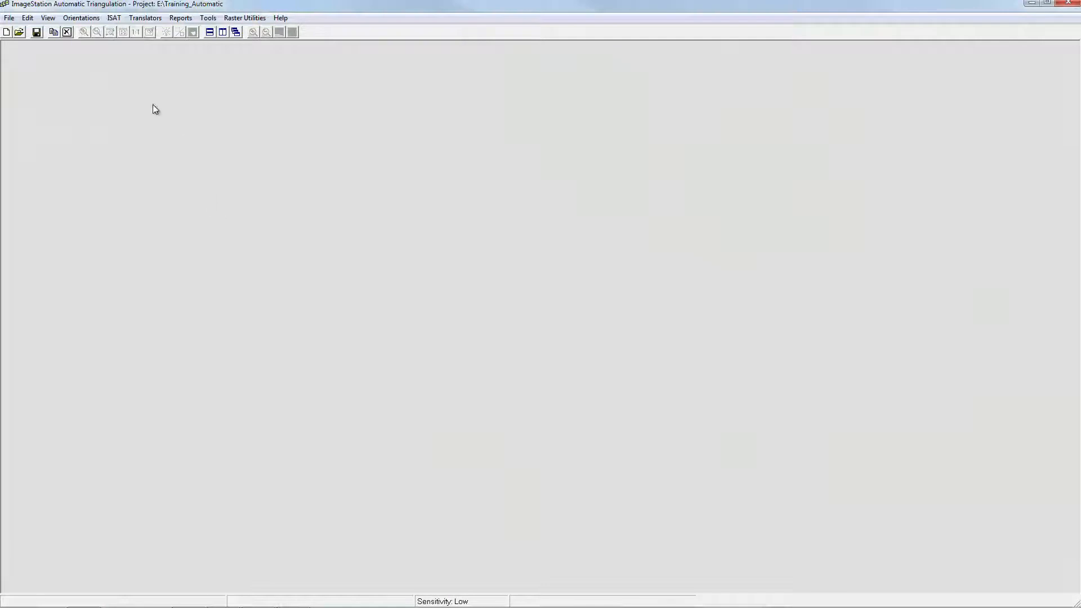
# - Start point measurement with all project photos in the session and strip 01 photos 0055 and 0056 displayed
pyautogui.click(114, 18)
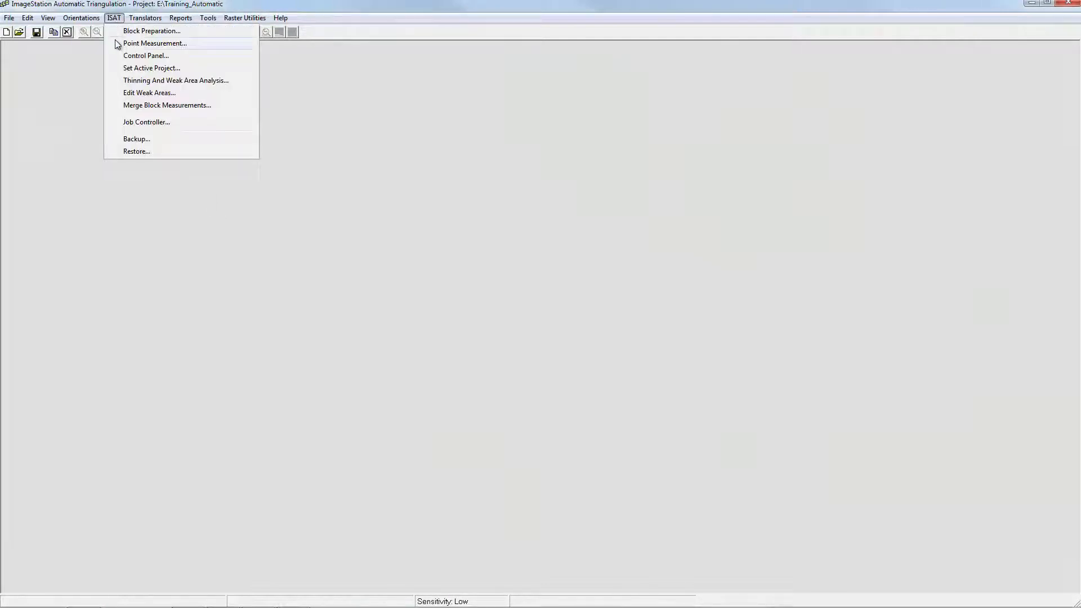
pyautogui.click(118, 43)
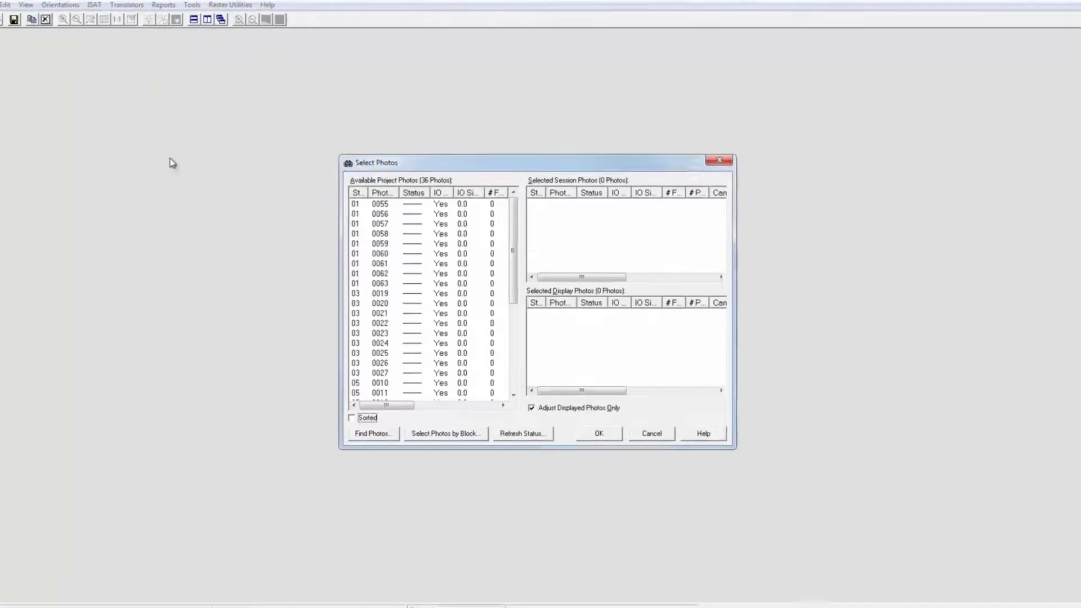
pyautogui.moveTo(325, 182); pyautogui.dragTo(295, 405)
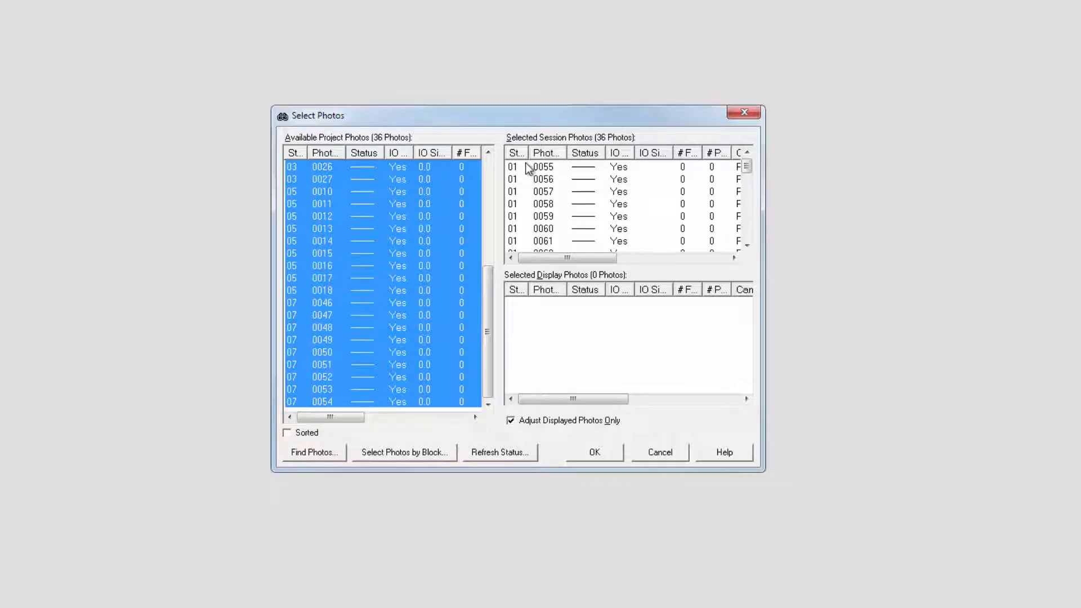
pyautogui.moveTo(525, 162); pyautogui.dragTo(522, 181)
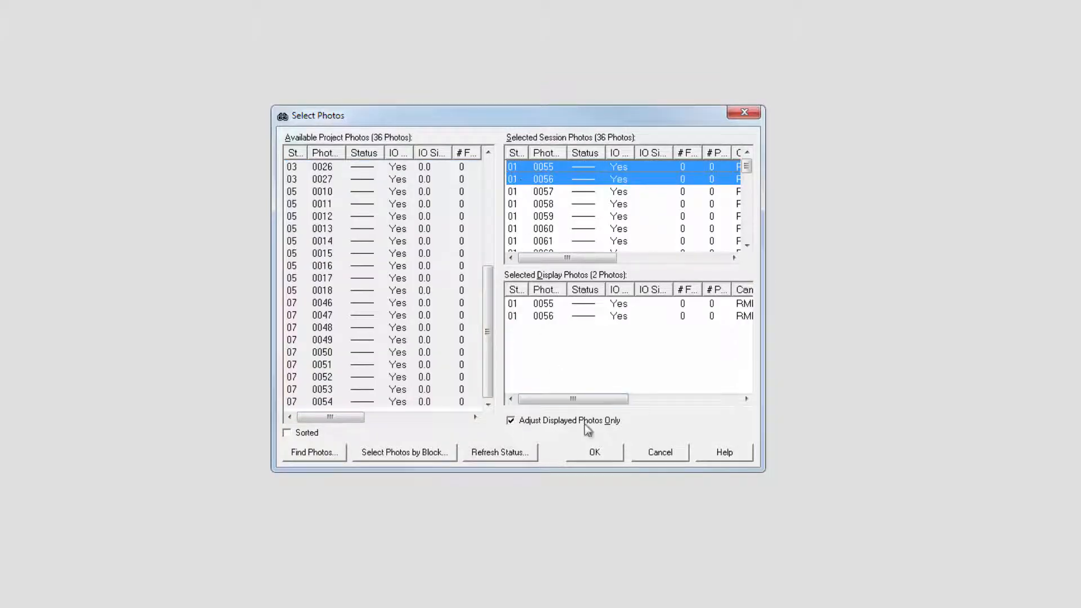
pyautogui.click(594, 454)
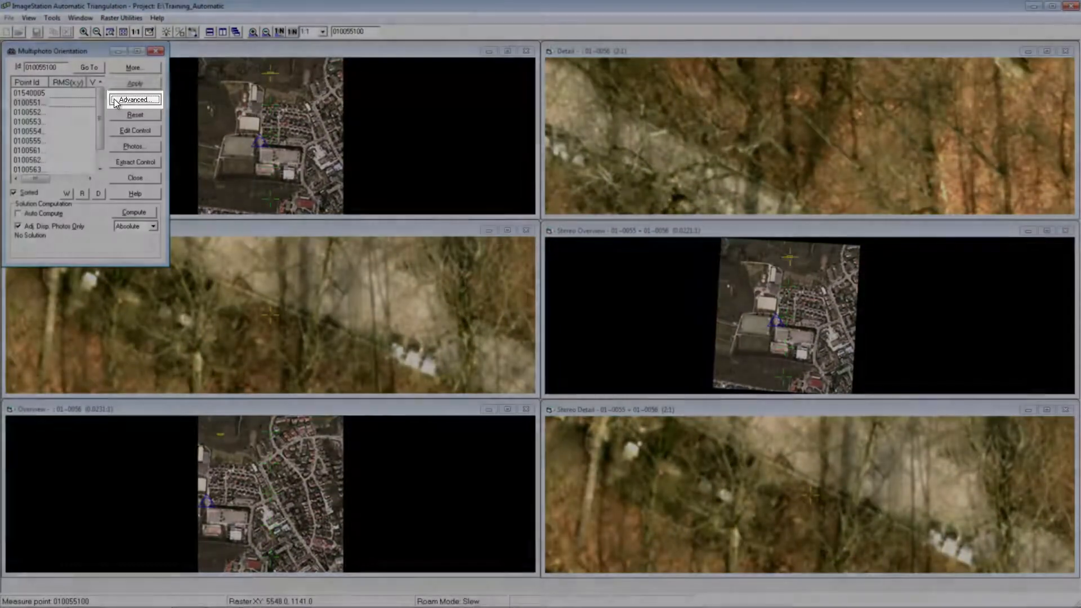
# - Set the advanced point filters to all points in the project and exclude user/manual points
pyautogui.click(115, 101)
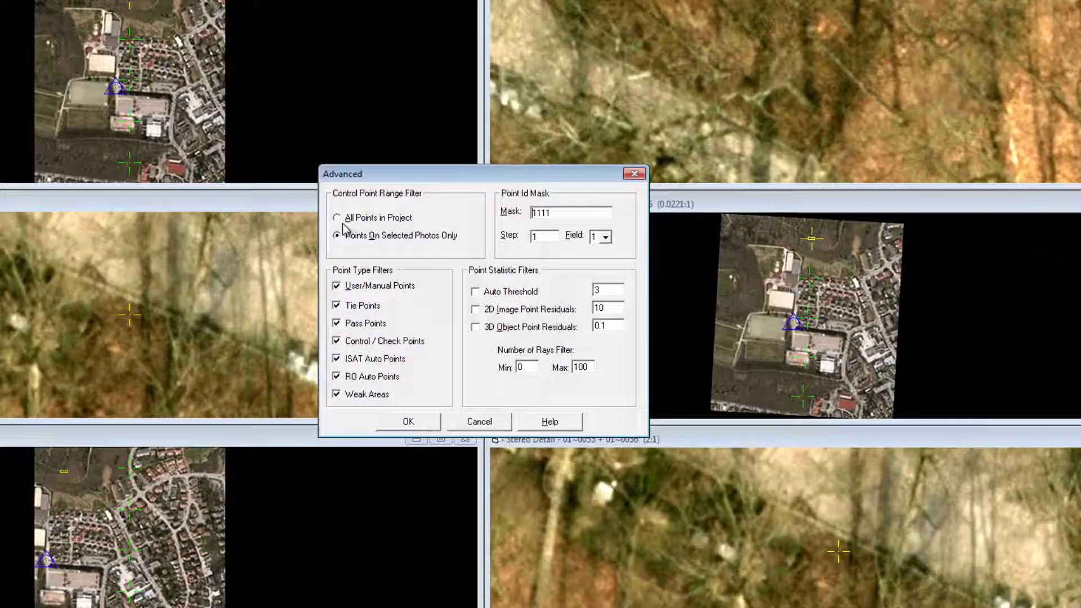
pyautogui.click(341, 218)
pyautogui.click(337, 287)
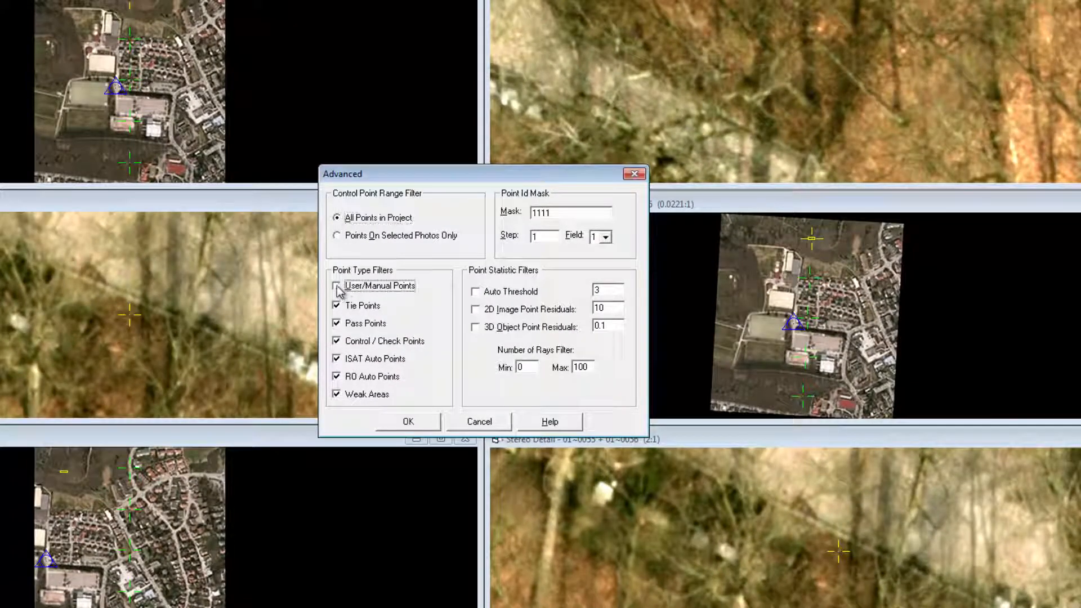
pyautogui.click(408, 423)
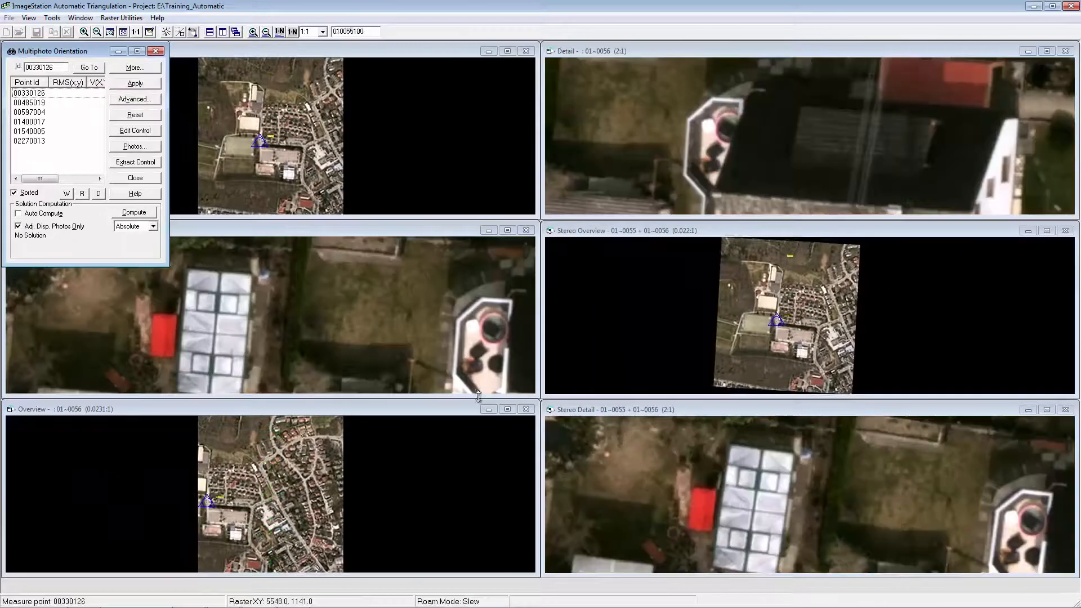
# - Go to control point 00330126, always saving photo measurements, and measure its target on photos 01-0061 and 03-0025
pyautogui.click(34, 94)
pyautogui.click(89, 68)
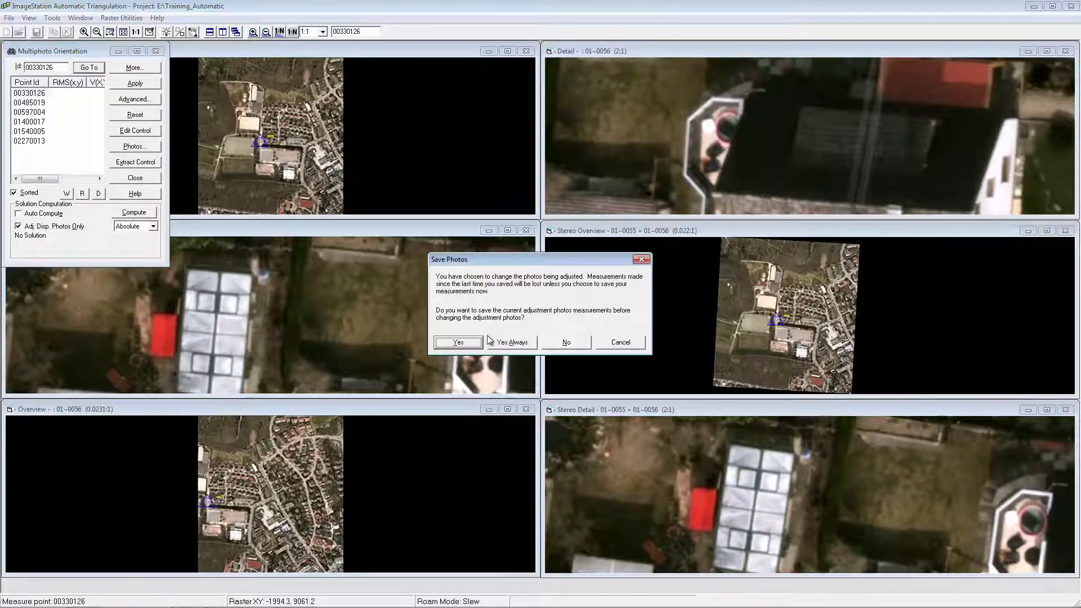
pyautogui.click(511, 342)
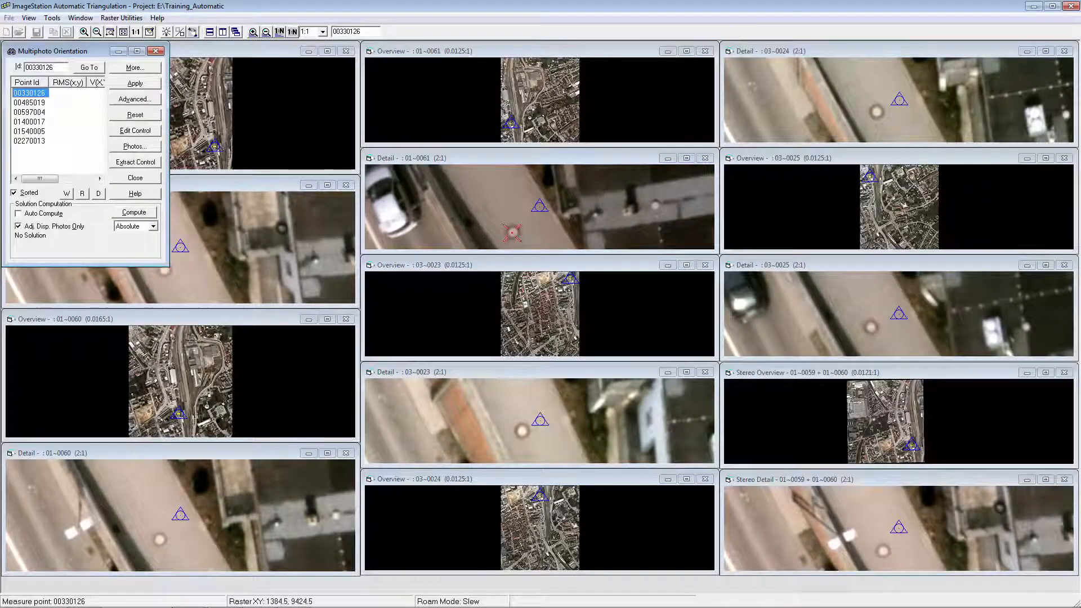
pyautogui.click(511, 231)
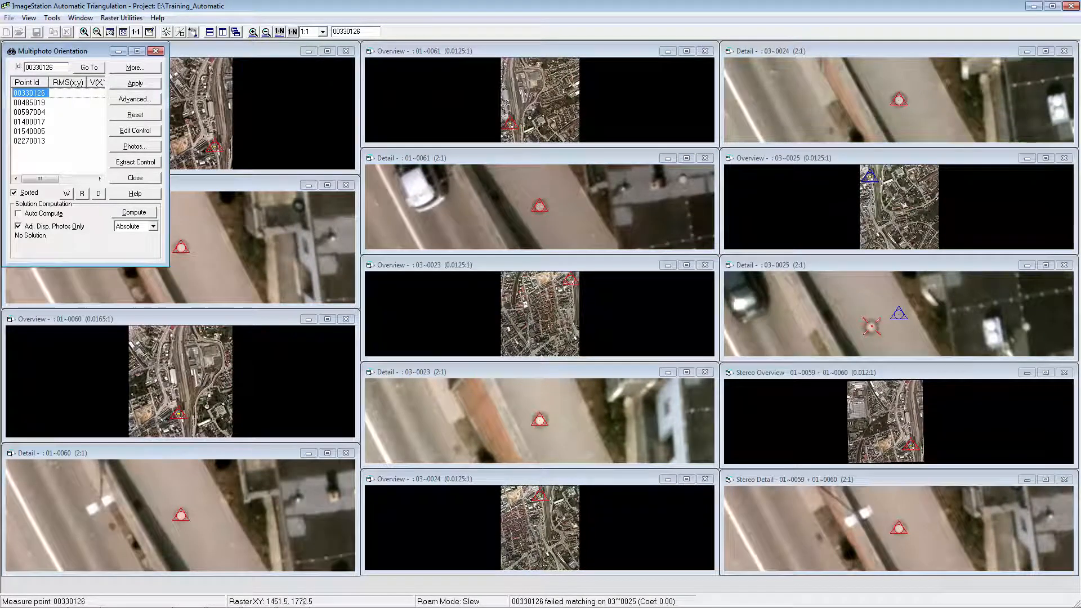
pyautogui.click(871, 326)
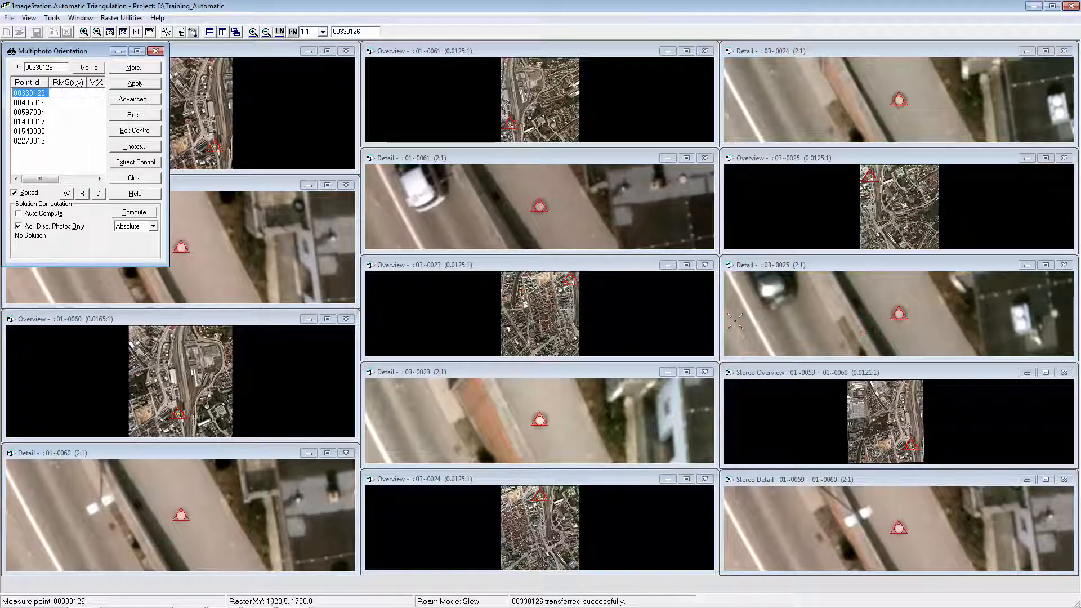
# - Measure control point 00485019 at its ground target, and measure control point 00597004 on photo 07-0053
pyautogui.click(36, 103)
pyautogui.click(88, 68)
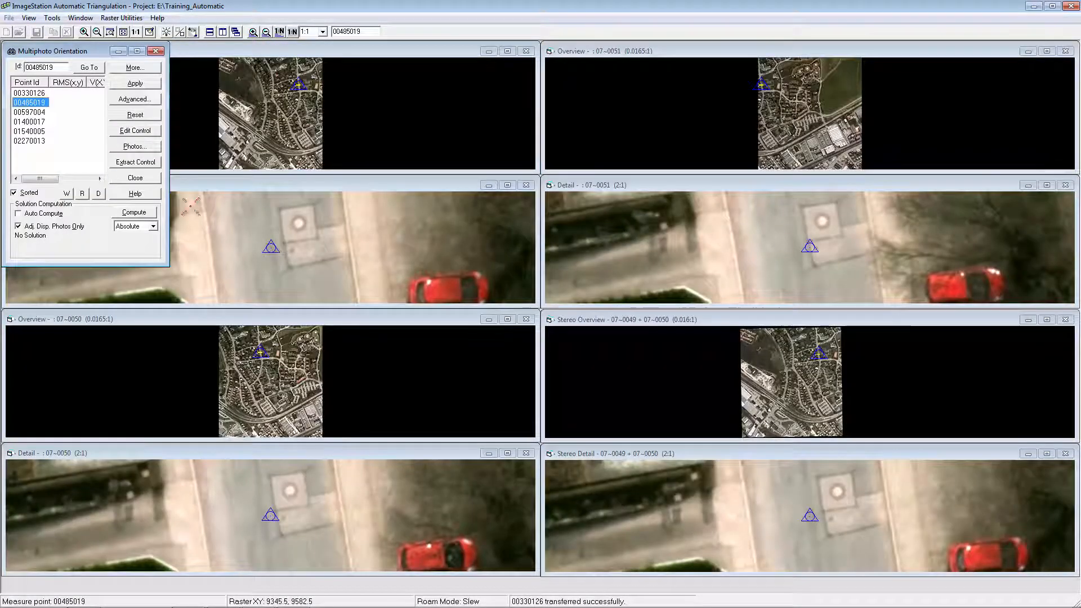
pyautogui.click(298, 223)
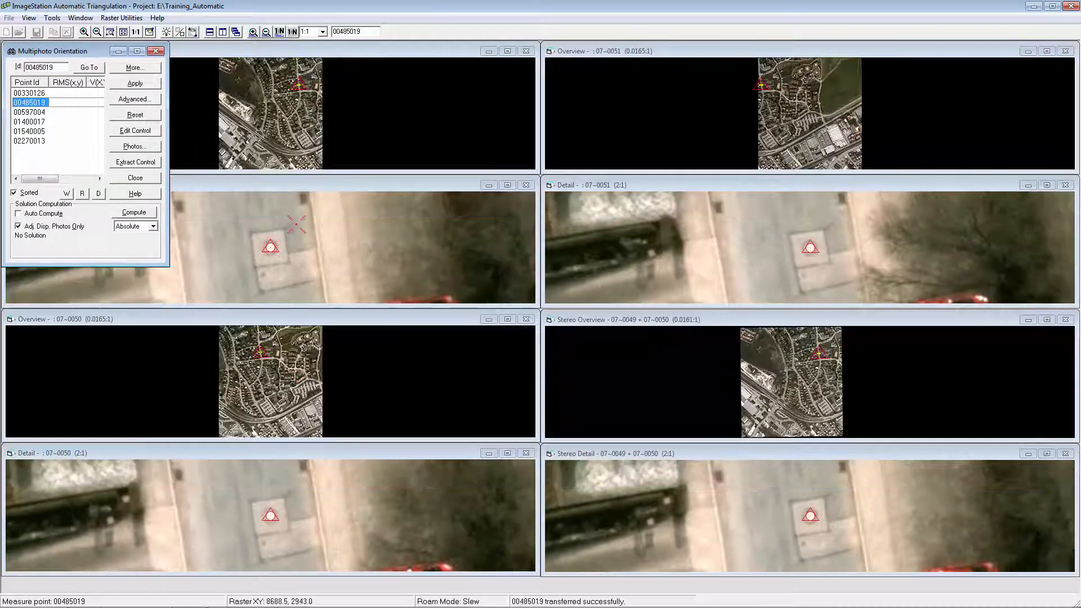
pyautogui.click(300, 290)
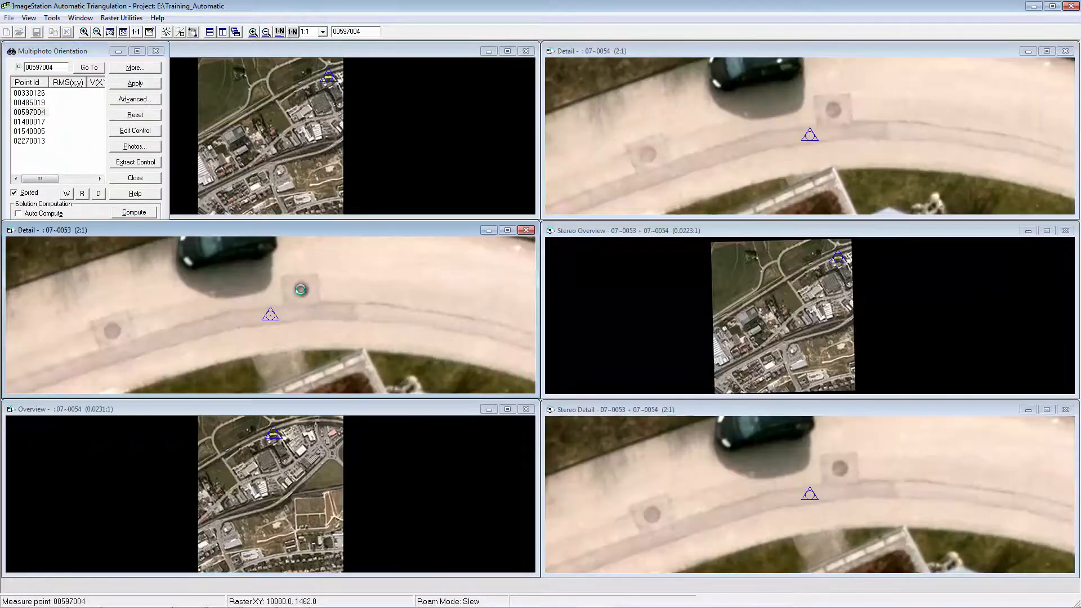
# - Go to control point 01400017 and measure its target, apply the measurements and close the multiphoto orientation
pyautogui.click(45, 122)
pyautogui.click(90, 67)
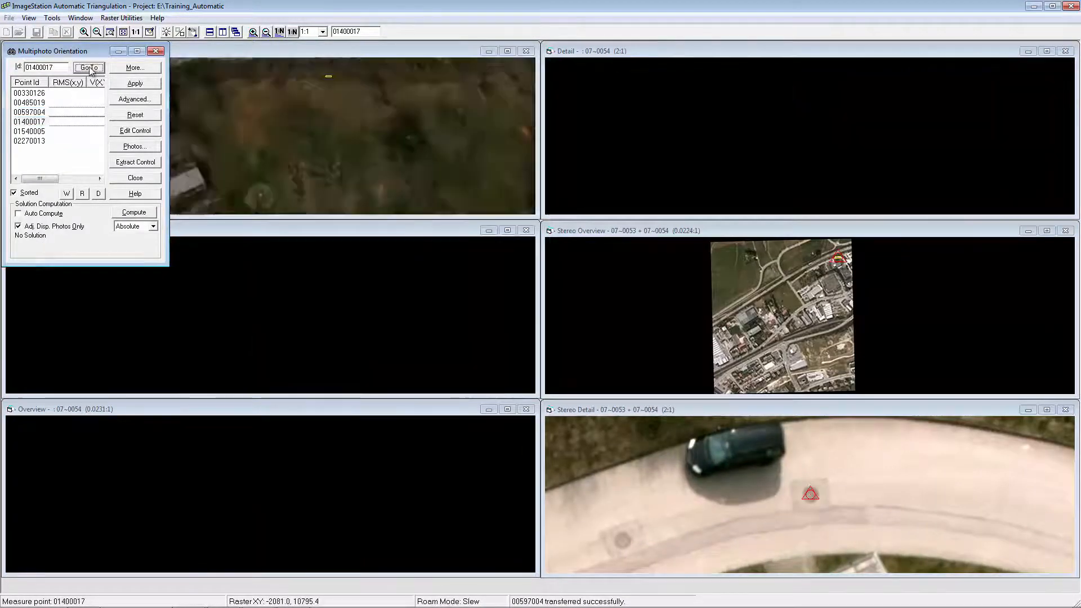
pyautogui.click(826, 114)
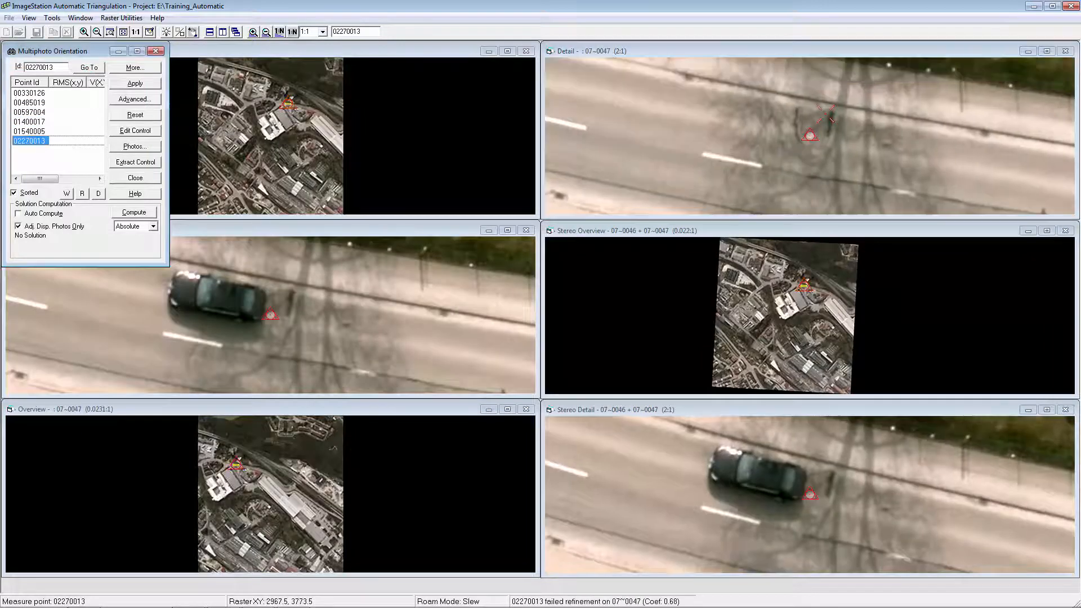
pyautogui.click(139, 84)
pyautogui.click(141, 179)
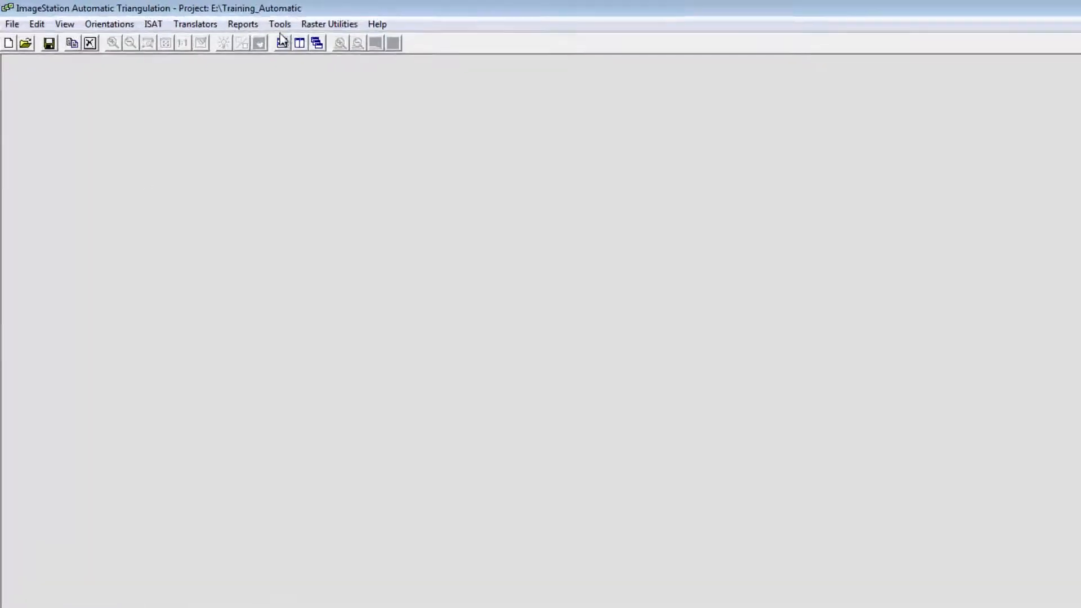
# - Examine the photo footprints and control point distribution in the Footprint Viewer, and close it
pyautogui.click(208, 17)
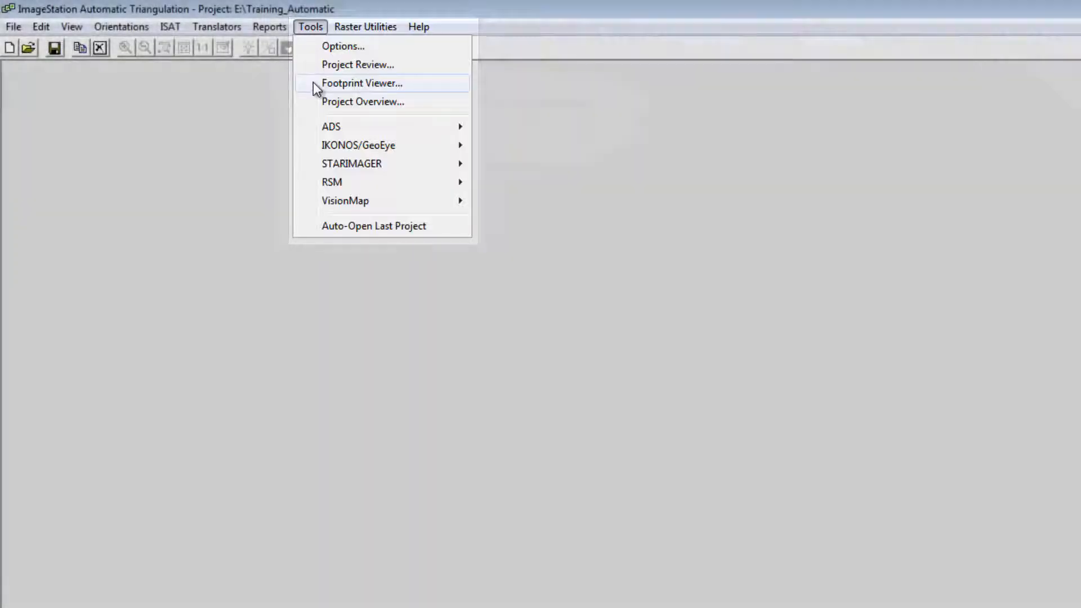
pyautogui.click(313, 83)
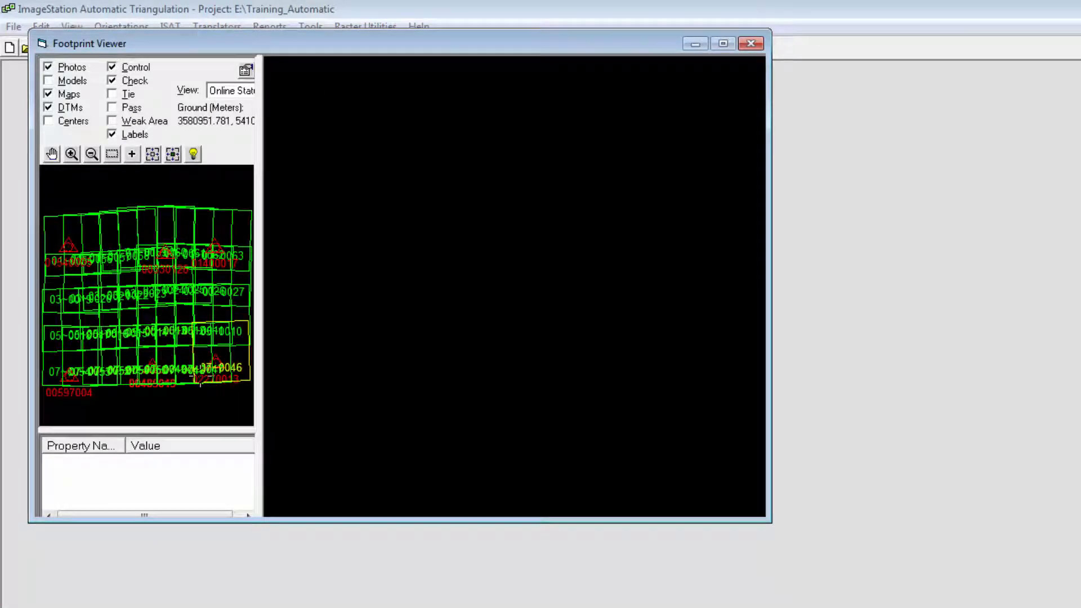
pyautogui.click(751, 44)
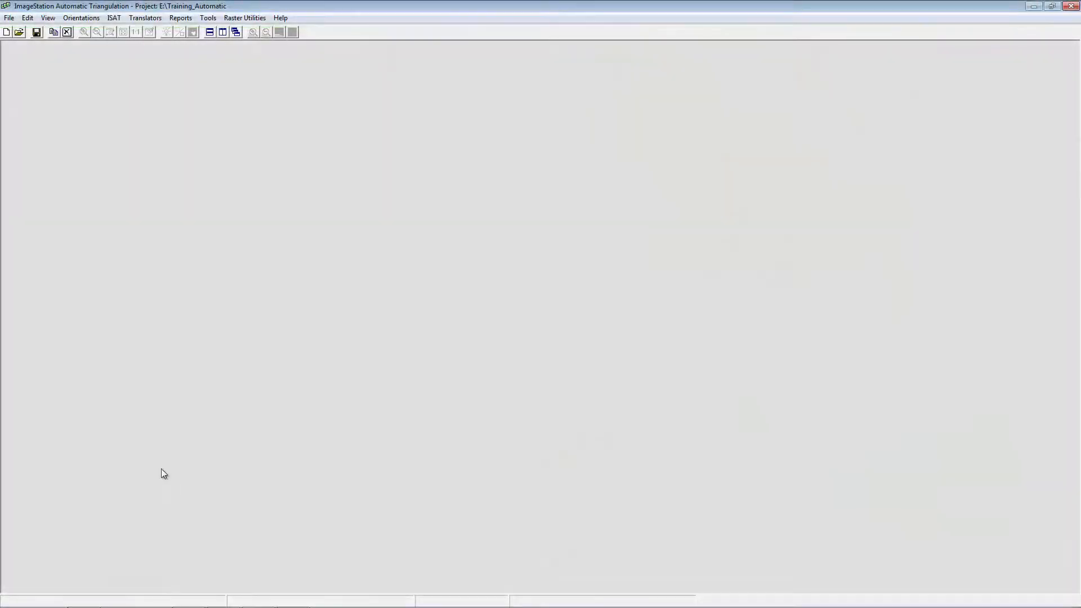
# - Open the Windows Computer Management console for this computer
pyautogui.click(16, 597)
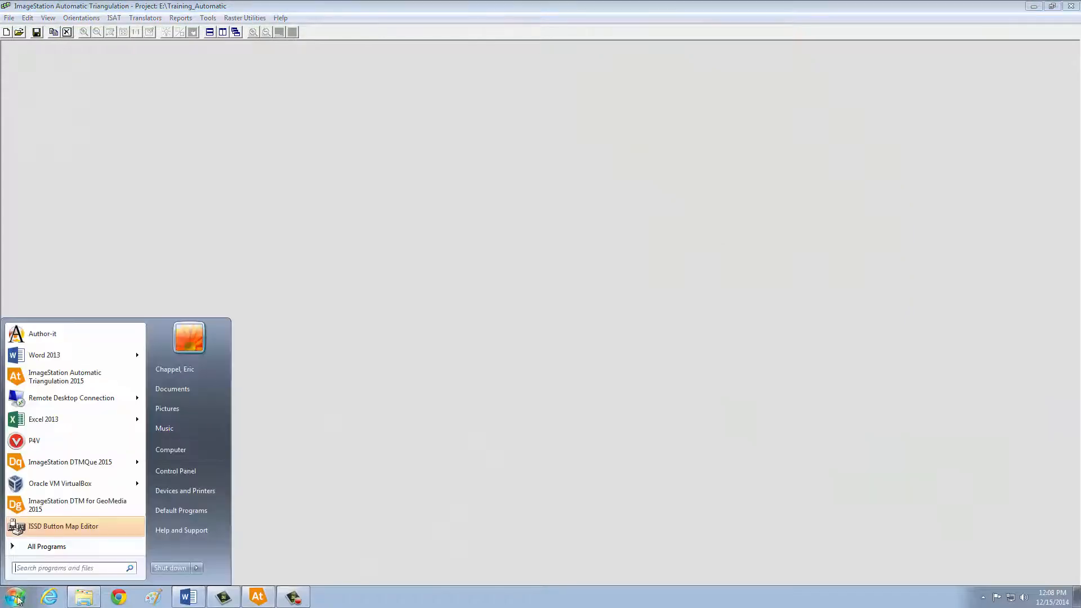
pyautogui.rightClick(168, 450)
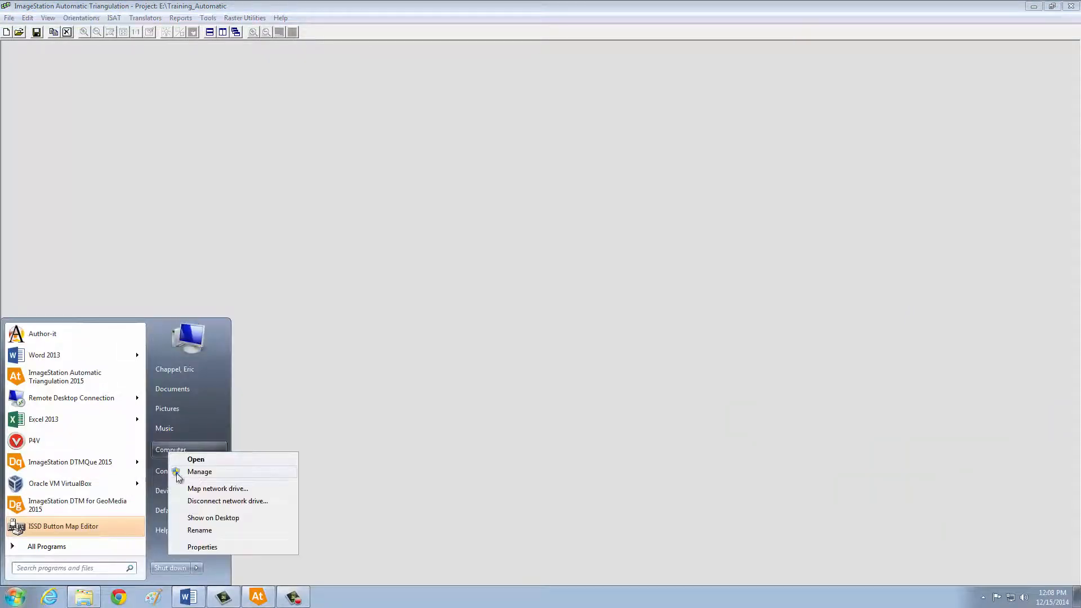
pyautogui.click(176, 472)
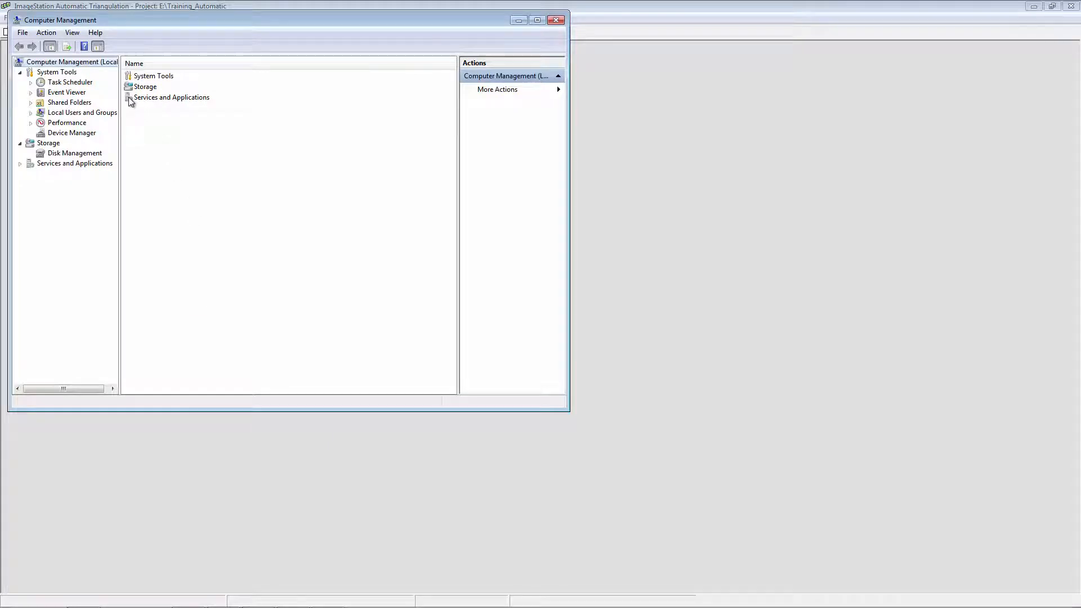
# - Find ZIJobService among the computer's services and open its properties
pyautogui.click(130, 100)
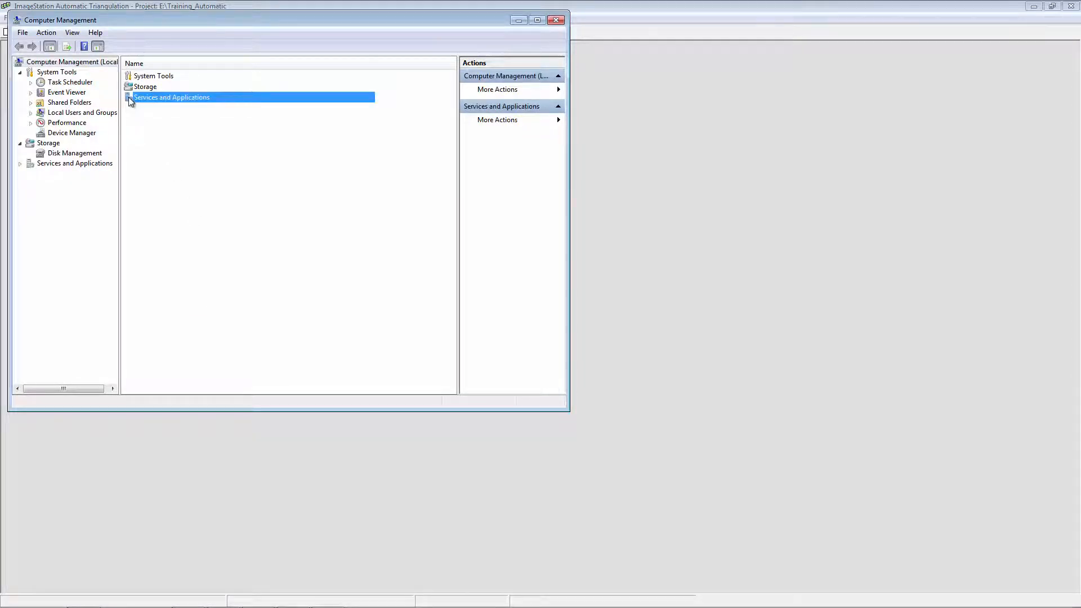
pyautogui.doubleClick(128, 97)
pyautogui.click(127, 75)
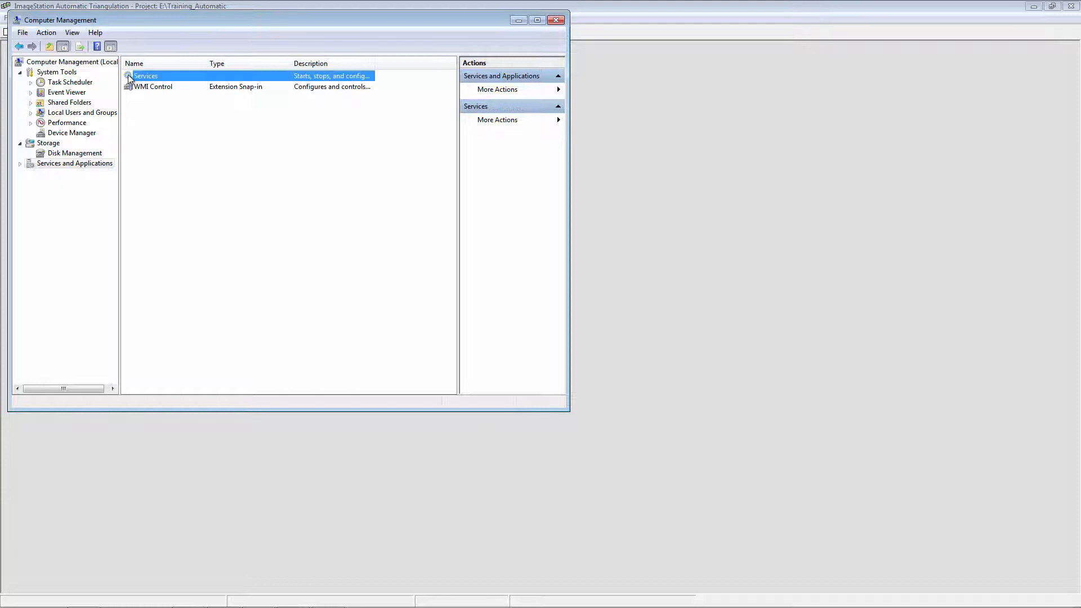
pyautogui.doubleClick(127, 75)
pyautogui.moveTo(452, 110); pyautogui.dragTo(453, 349)
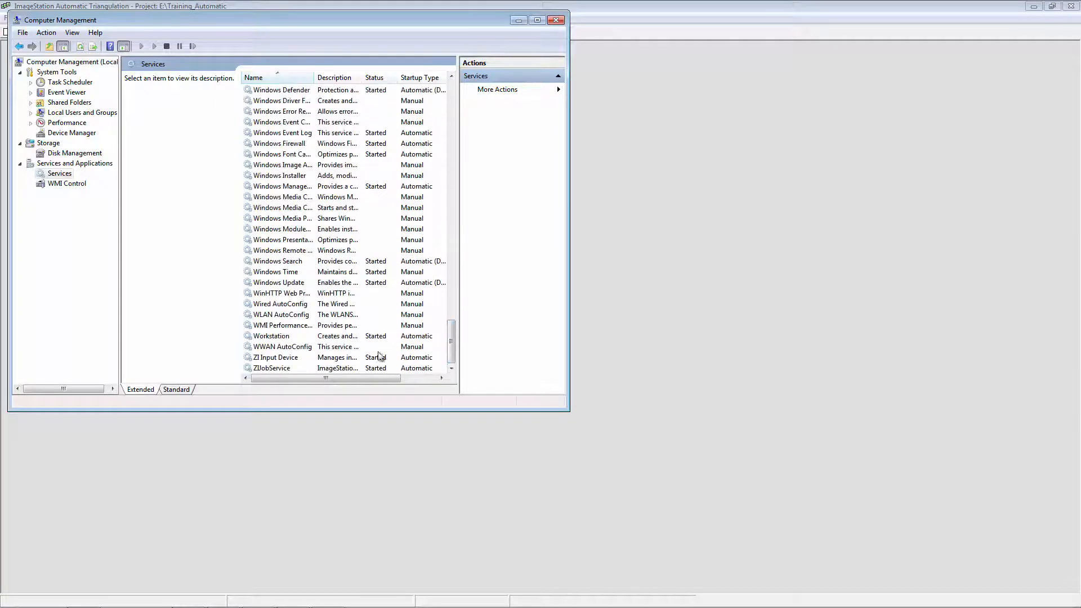
pyautogui.click(272, 369)
pyautogui.doubleClick(270, 368)
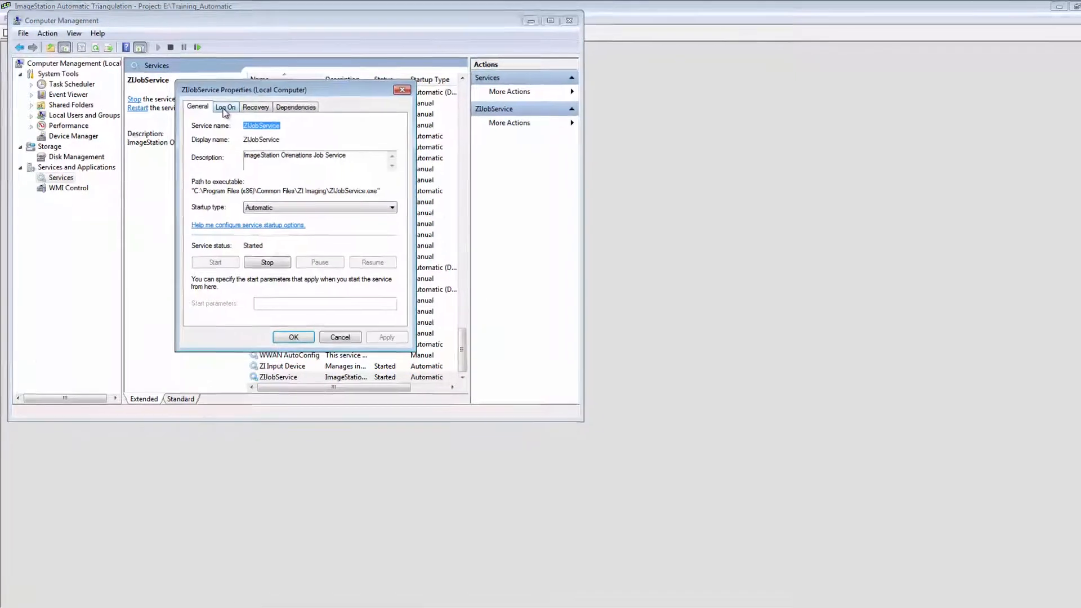
# - Set ZIJobService to log on with a specific account, entering domain\username as the account
pyautogui.click(220, 105)
pyautogui.click(225, 192)
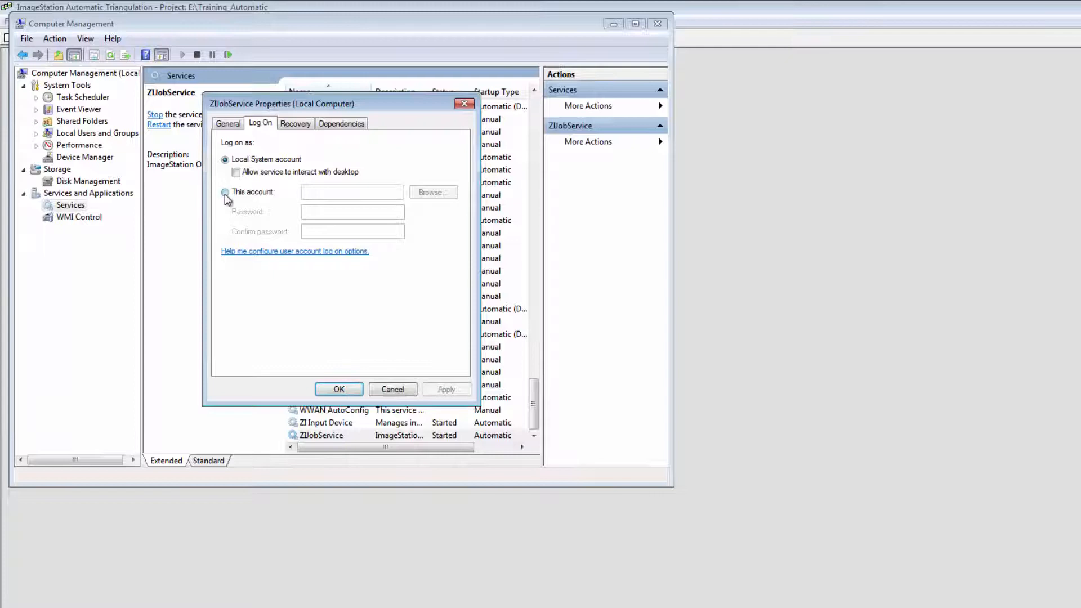
pyautogui.click(324, 194)
pyautogui.write('domain')
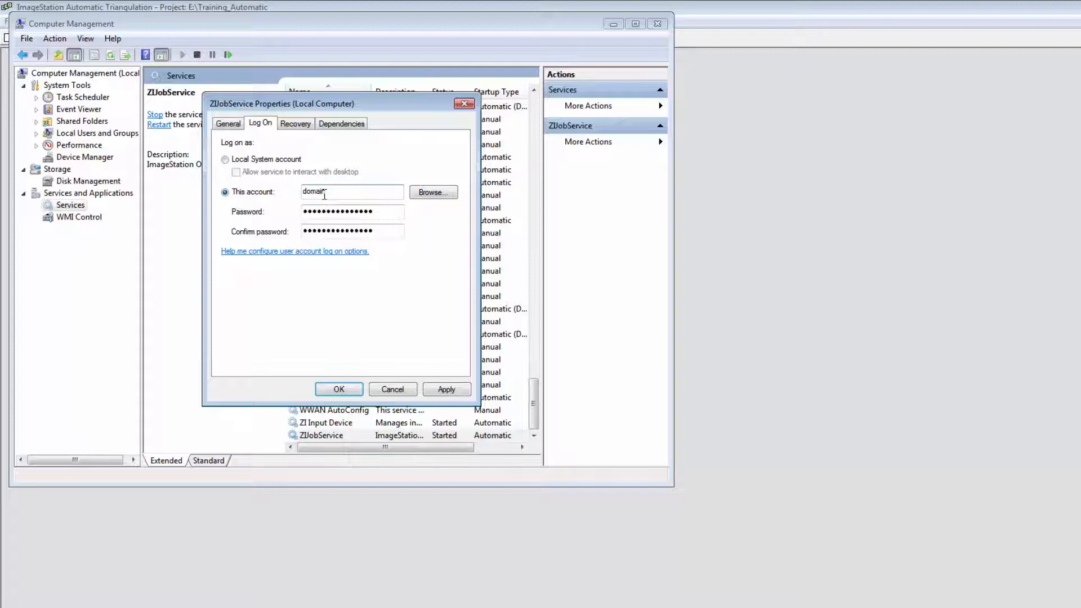
pyautogui.write('\\userna')
# - Enter the password for the service's logon account and repeat it as confirmation
pyautogui.press('Tab')
pyautogui.press('Tab')
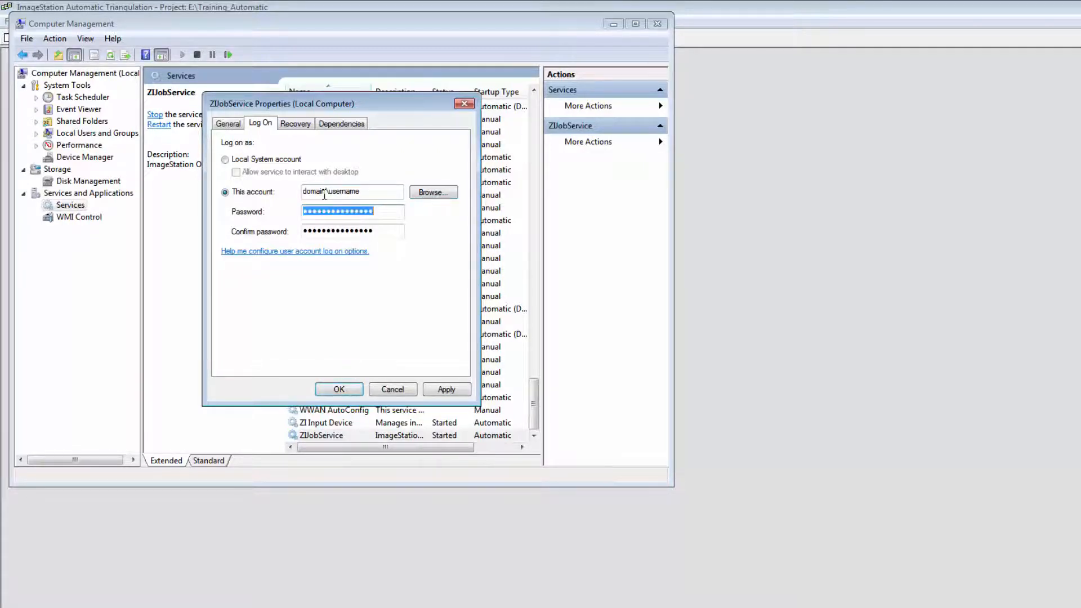
pyautogui.write('••••••')
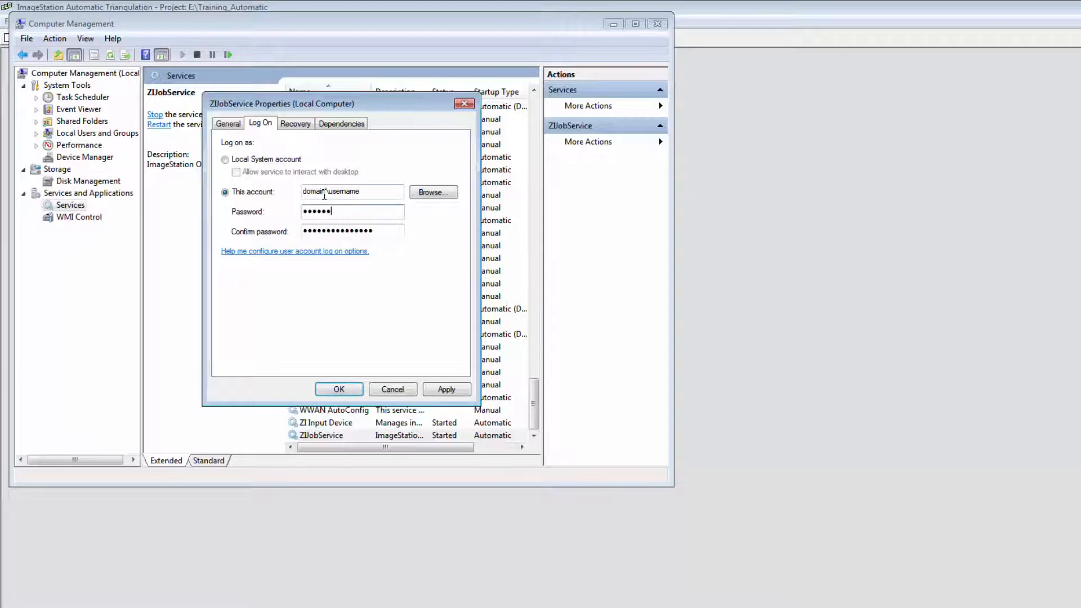
pyautogui.press('Tab')
pyautogui.write('••••••')
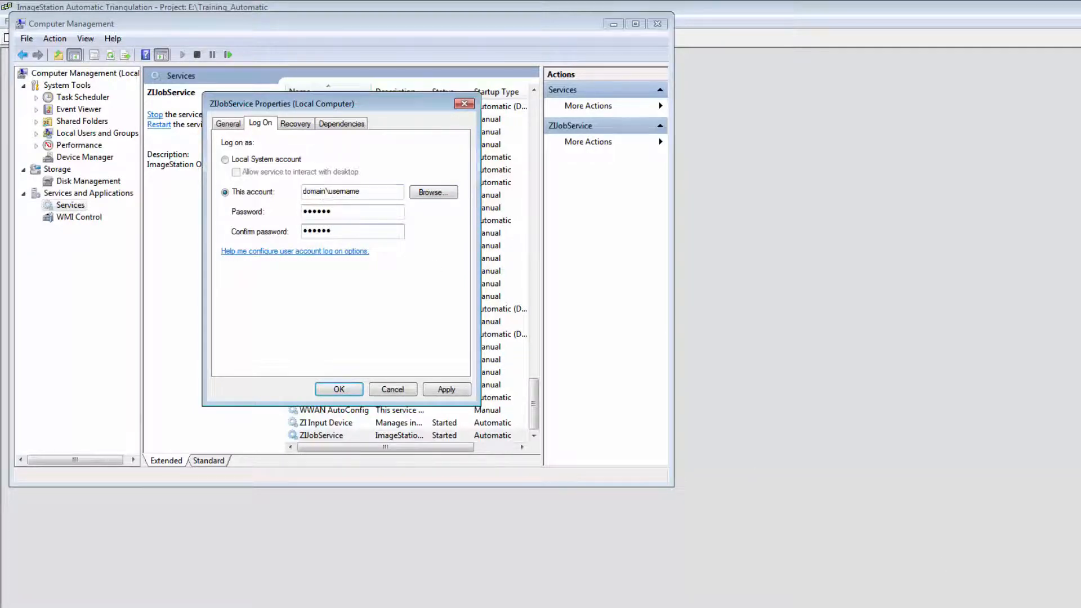
# - Confirm the new logon account for ZIJobService and restart the service
pyautogui.press('Return')
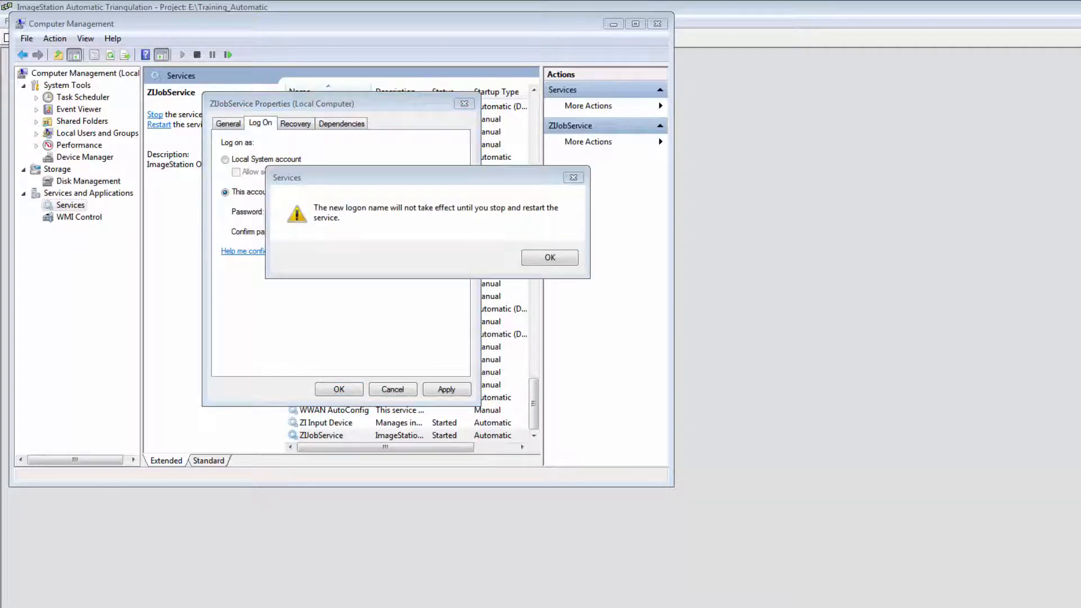
pyautogui.press('Return')
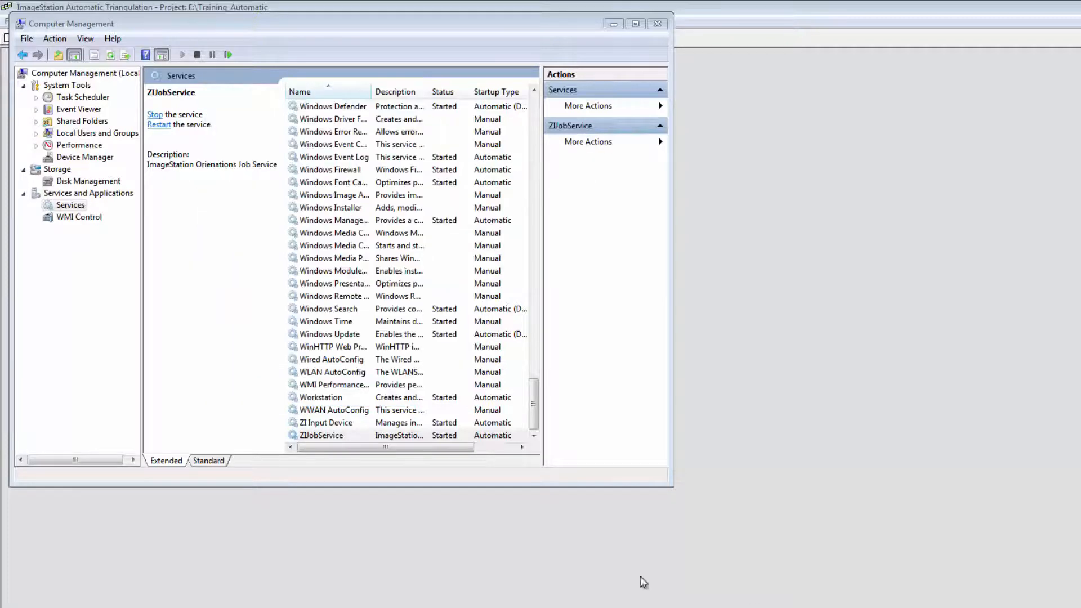
pyautogui.click(348, 434)
pyautogui.rightClick(348, 437)
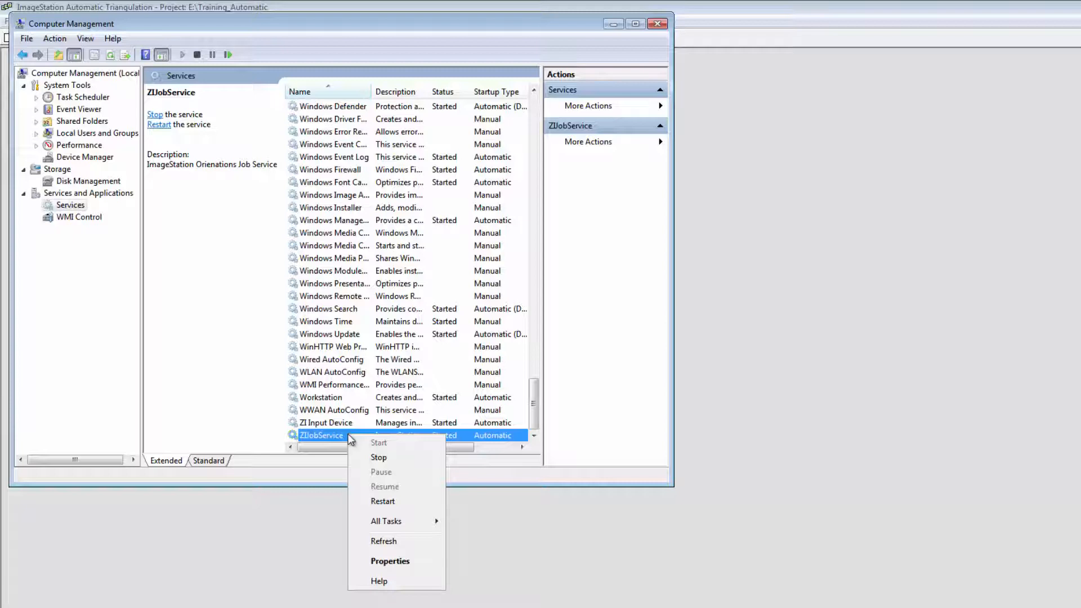
pyautogui.click(372, 501)
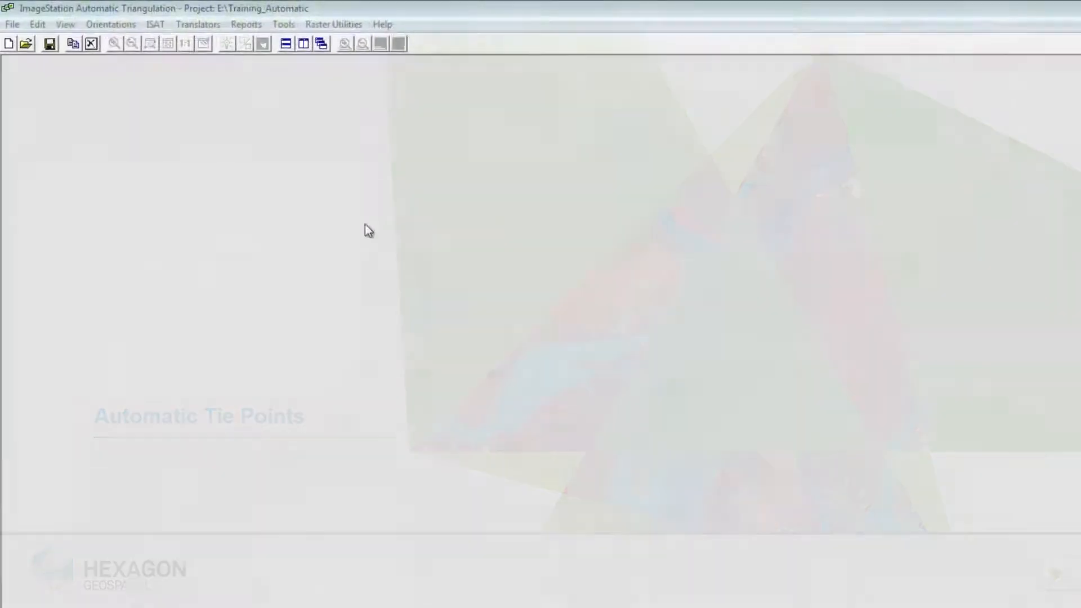
# - Open the ISAT Control Panel and enable Stringent Matching for post processing of the all_photos block
pyautogui.click(162, 25)
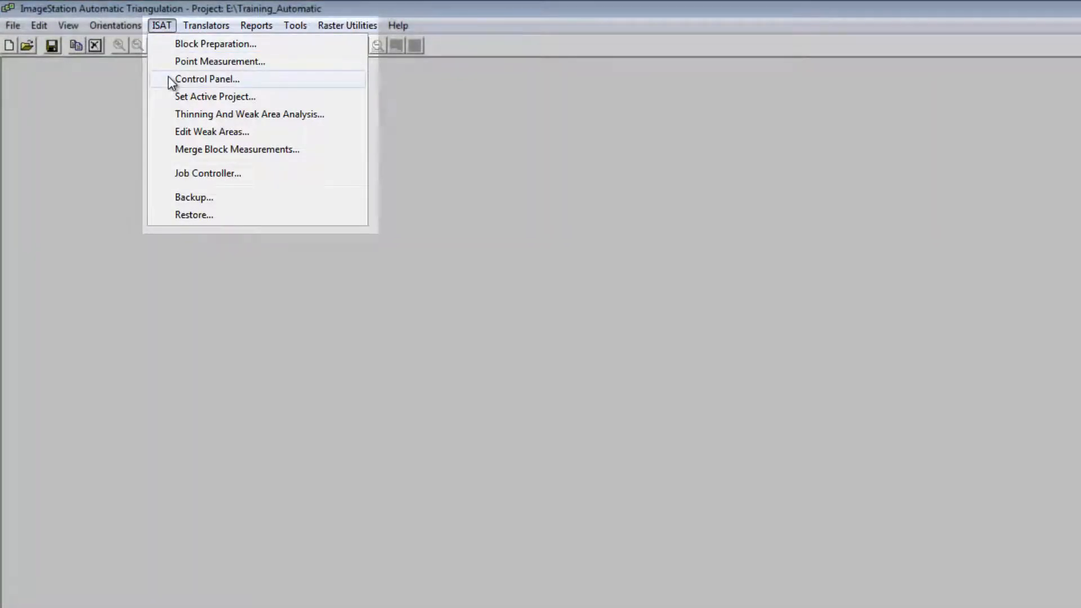
pyautogui.click(191, 79)
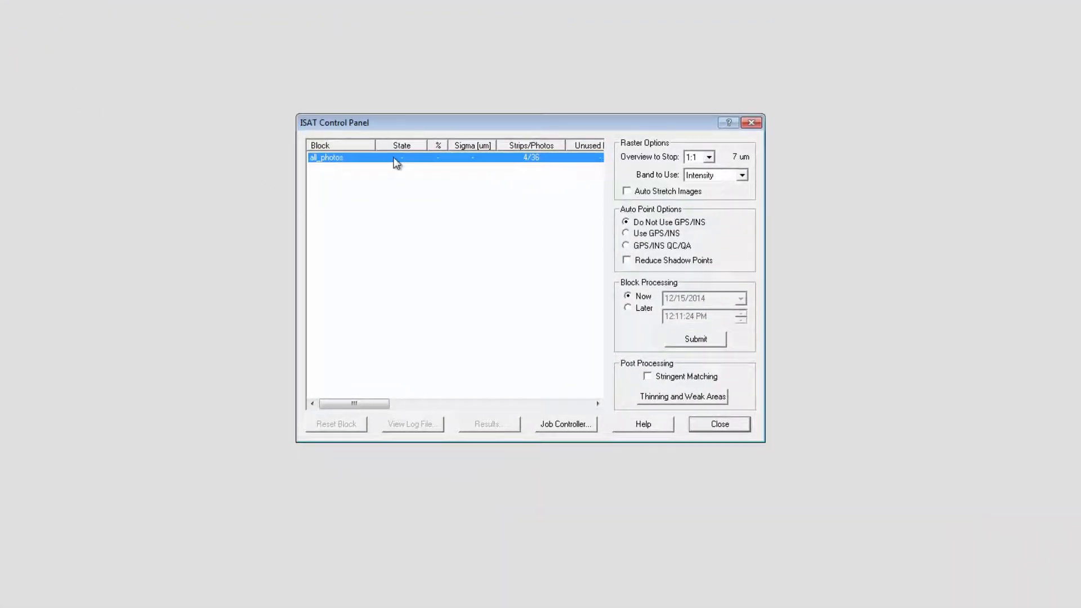
pyautogui.click(648, 375)
# - Set post-processing thinning to a 9x9 grid, removing single rays in strips and 2-ray points in triple or more overlap areas
pyautogui.click(650, 396)
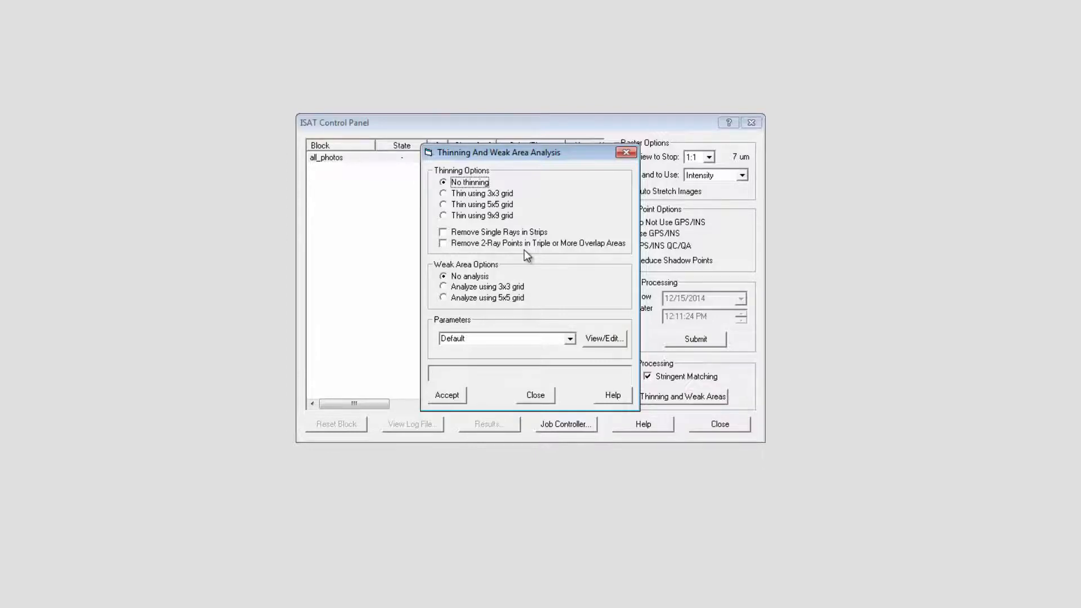
pyautogui.click(444, 216)
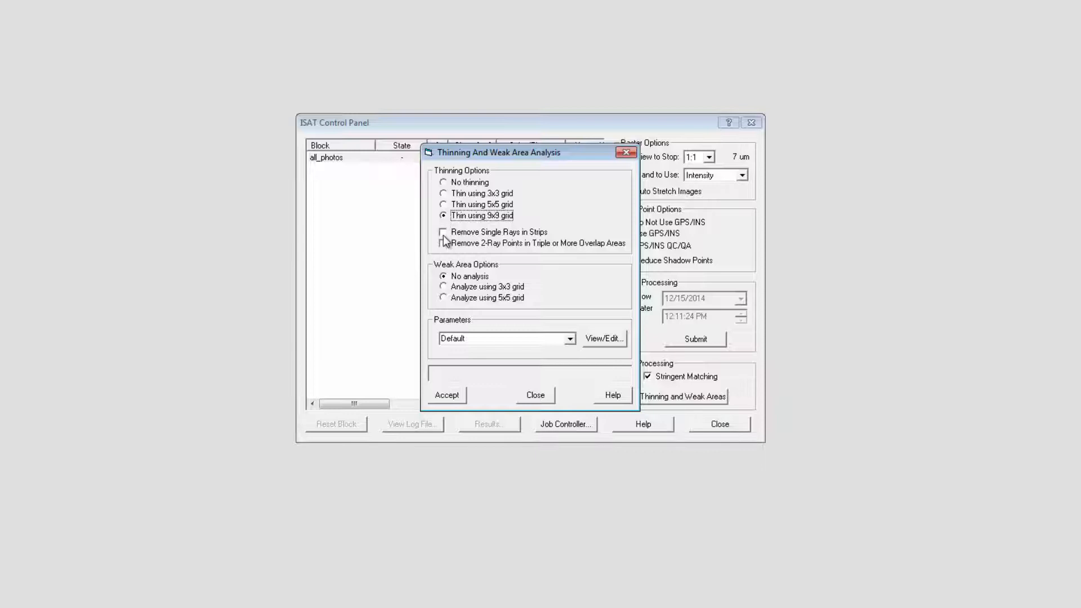
pyautogui.click(444, 232)
pyautogui.click(443, 243)
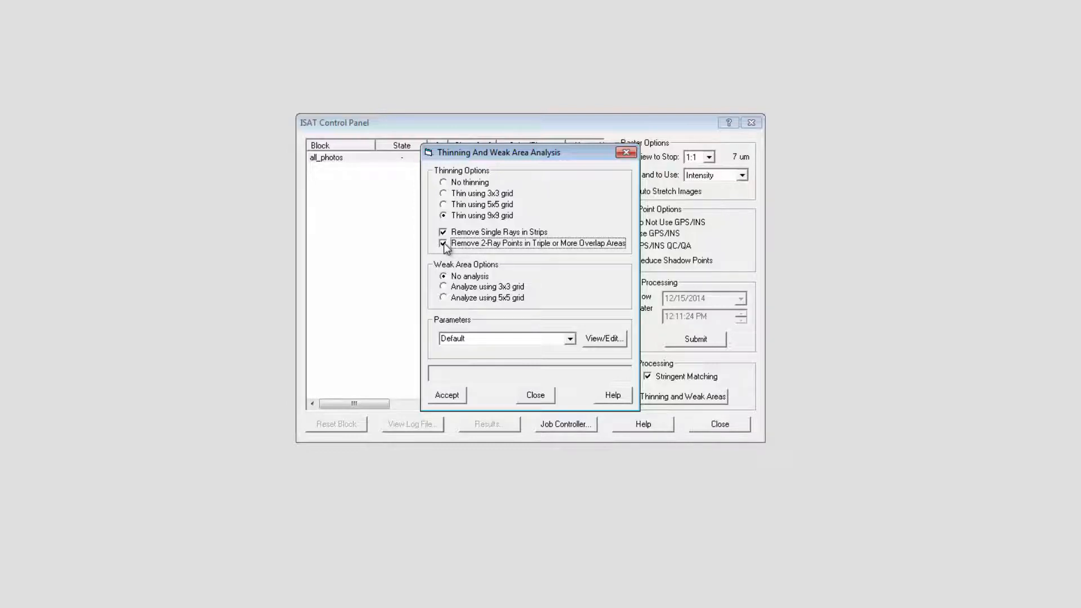
# - Set the weak area analysis to a 3x3 grid, accept the options and submit the all_photos block for immediate processing
pyautogui.click(443, 287)
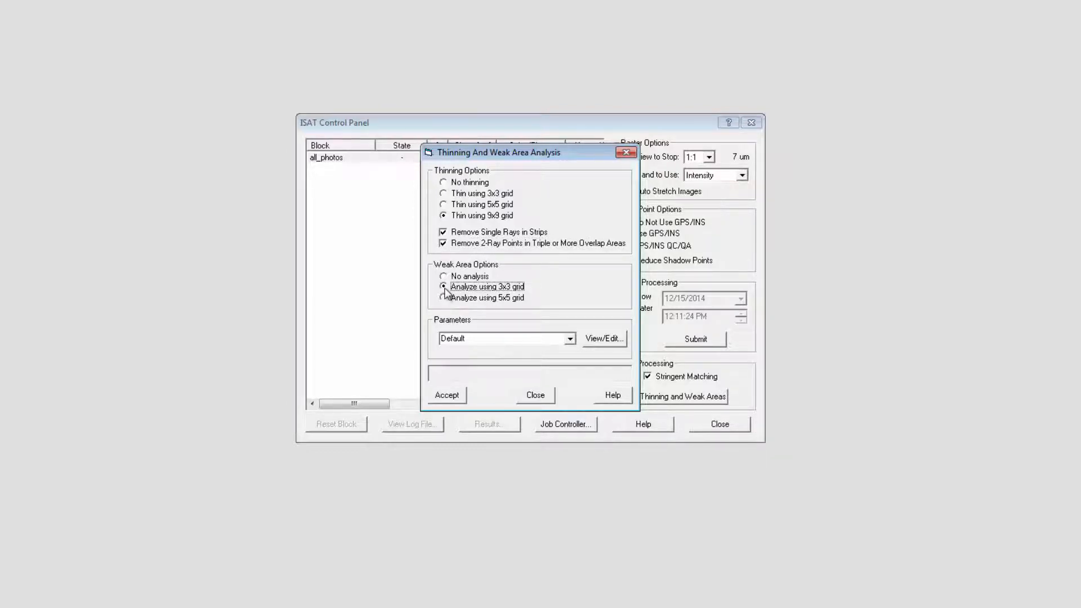
pyautogui.click(445, 395)
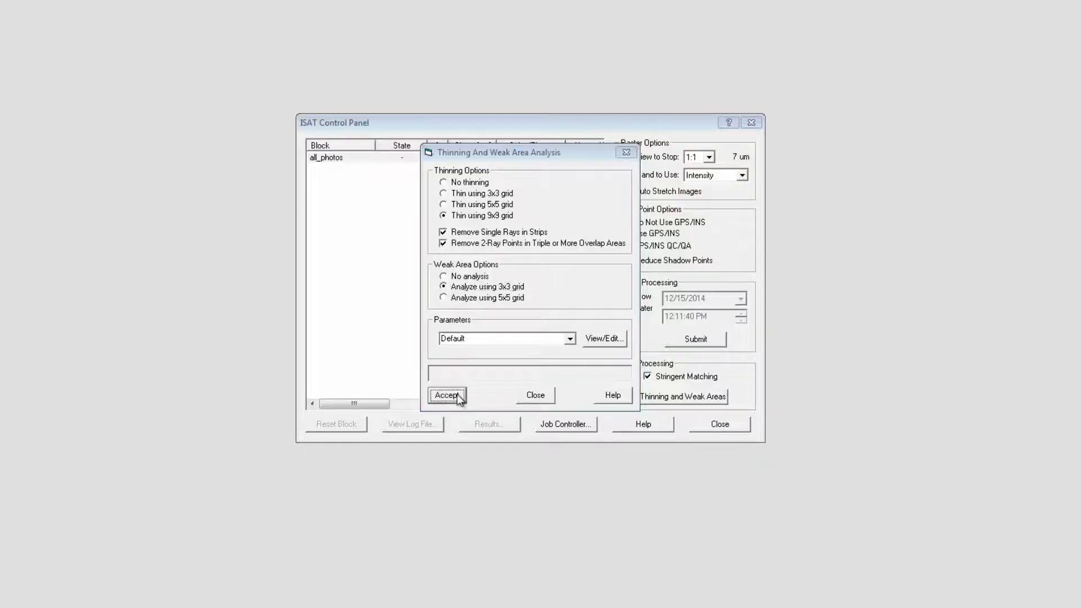
pyautogui.click(678, 338)
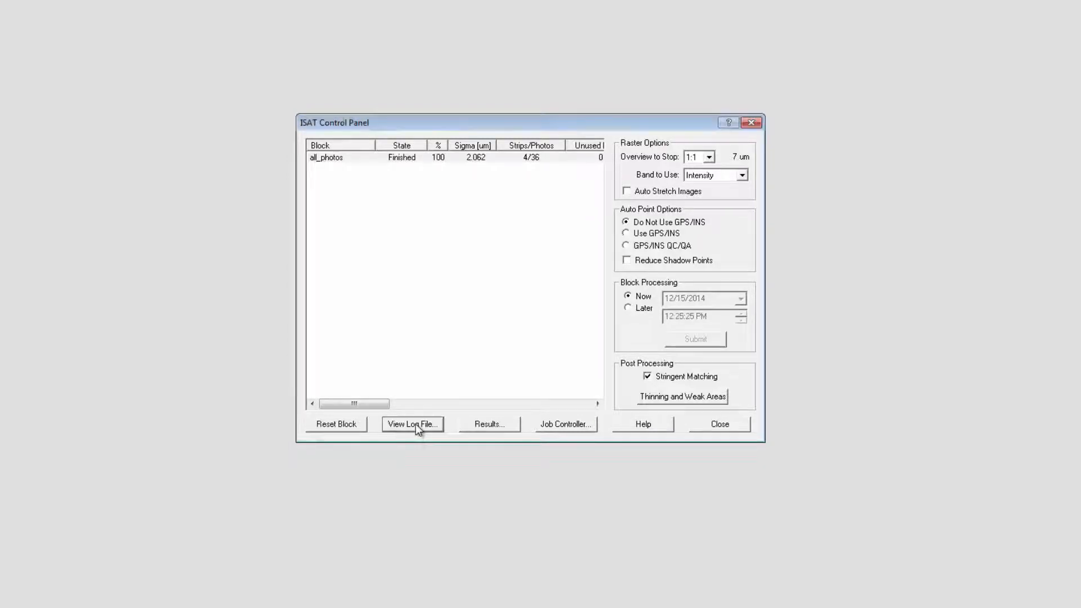
# - Review the all_photos log file through to its end, then close it and the ISAT Control Panel
pyautogui.click(417, 427)
pyautogui.moveTo(769, 427)
pyautogui.mouseDown()
pyautogui.moveTo(768, 374)
pyautogui.moveTo(769, 427)
pyautogui.mouseUp()
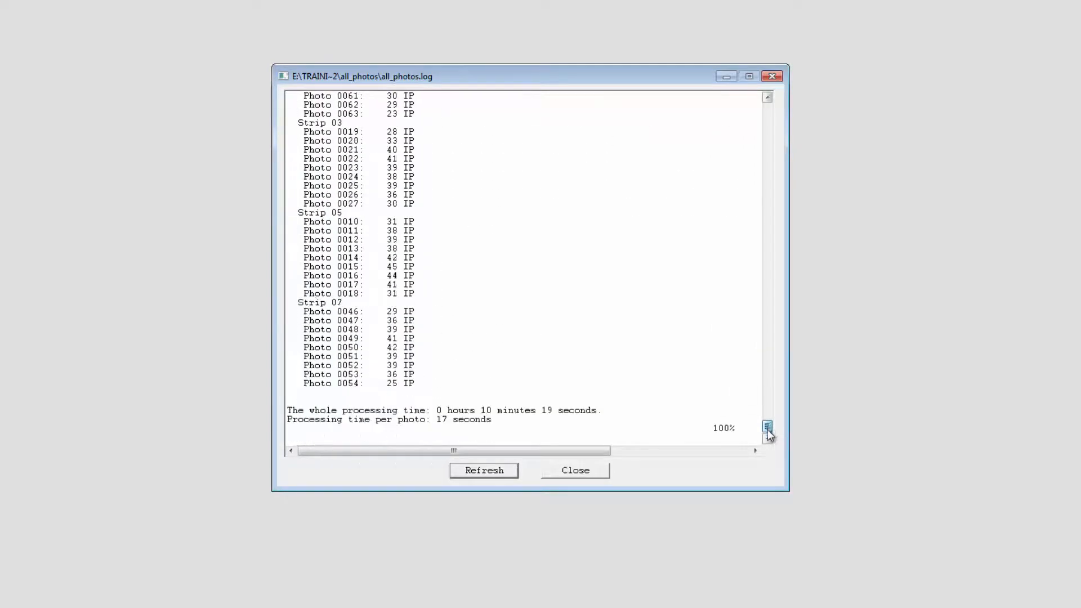
pyautogui.click(580, 473)
pyautogui.click(717, 426)
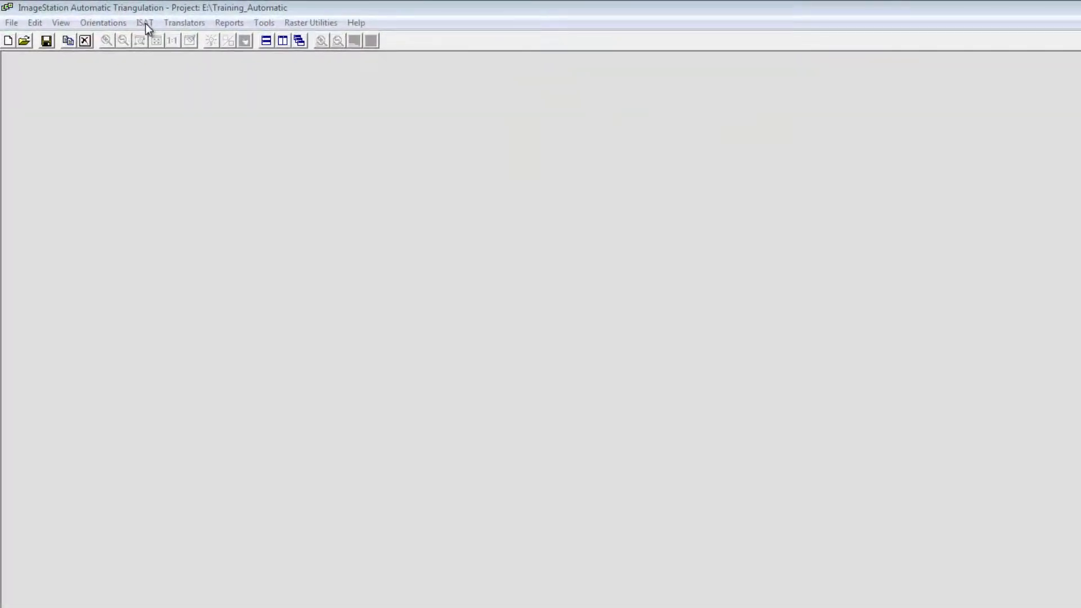
# - Make the all_photos block the active project
pyautogui.click(145, 22)
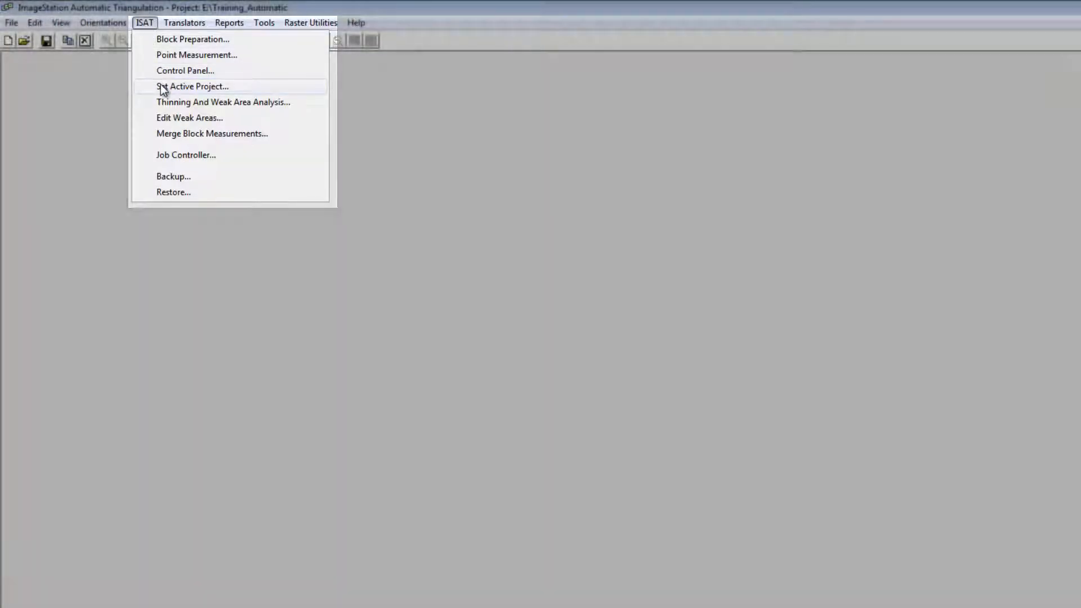
pyautogui.click(191, 86)
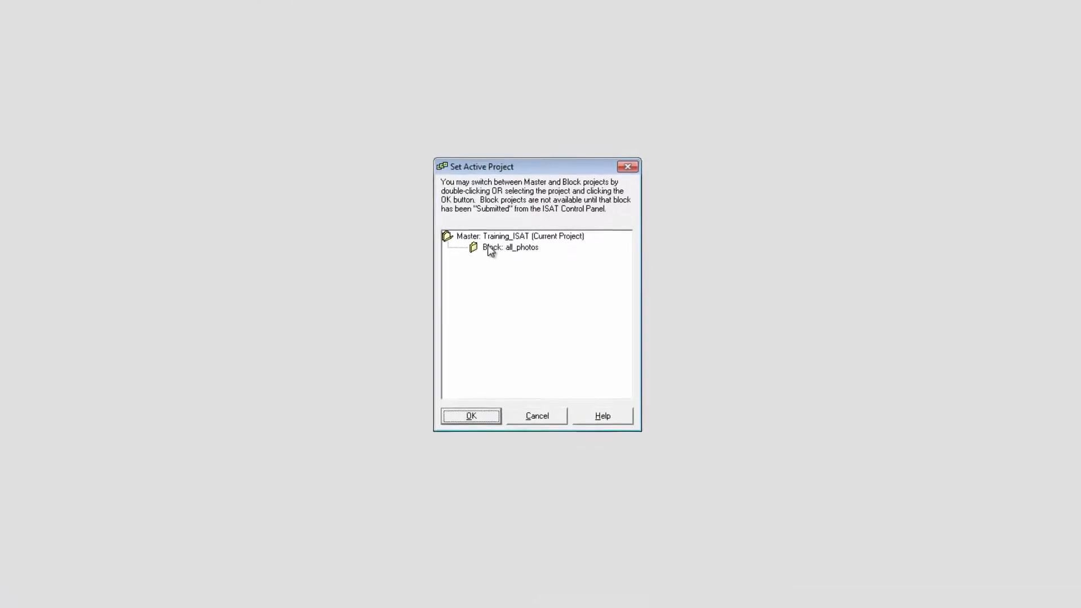
pyautogui.click(522, 276)
pyautogui.click(477, 421)
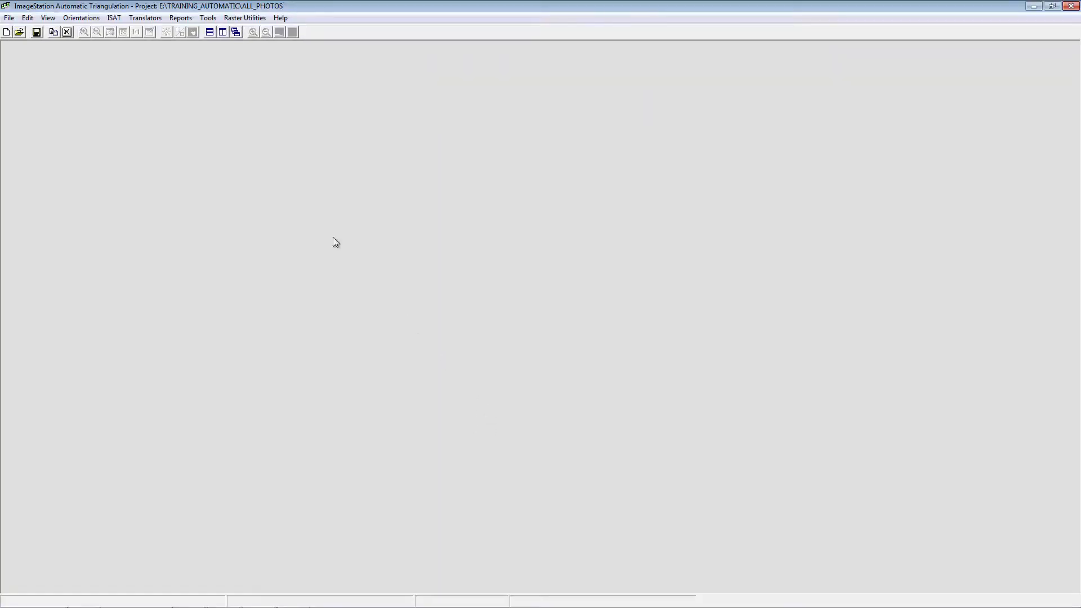
# - Open the Footprint Viewer, showing tie and pass points and hiding the labels
pyautogui.click(209, 18)
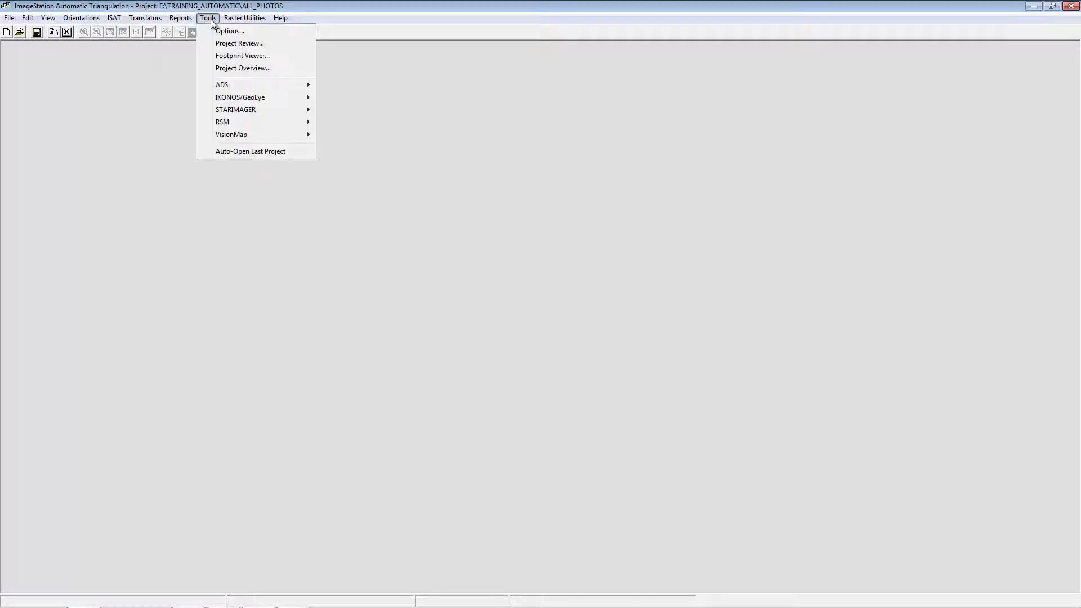
pyautogui.click(210, 57)
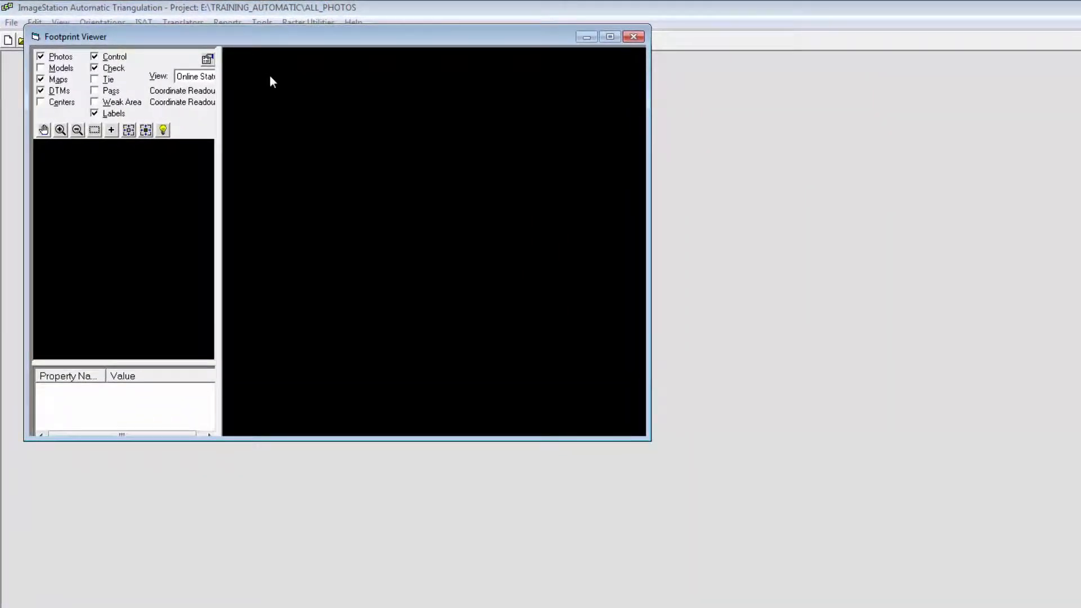
pyautogui.click(95, 79)
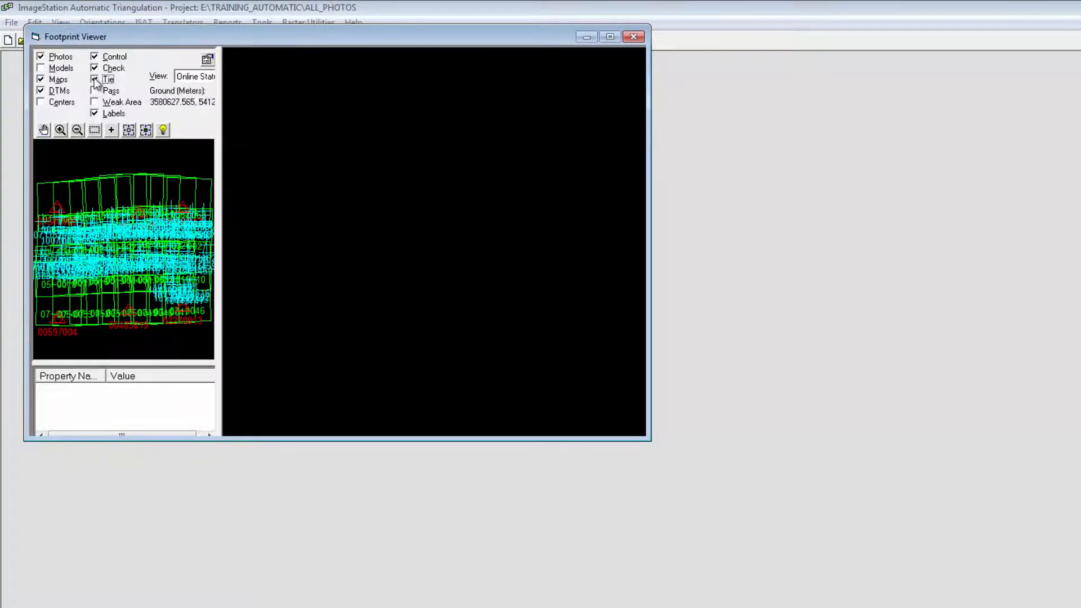
pyautogui.click(95, 91)
pyautogui.click(95, 113)
# - Enlarge the Footprint Viewer, fit all footprints, inspect the points on photo 0055 of strip 01, and close the viewer
pyautogui.moveTo(514, 348); pyautogui.dragTo(855, 529)
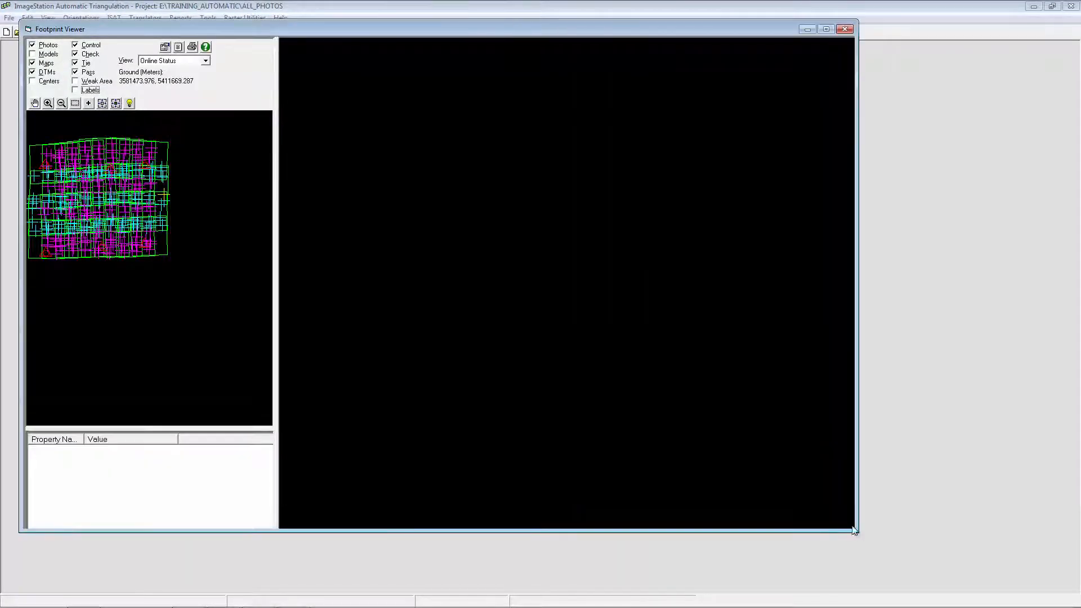
pyautogui.click(102, 103)
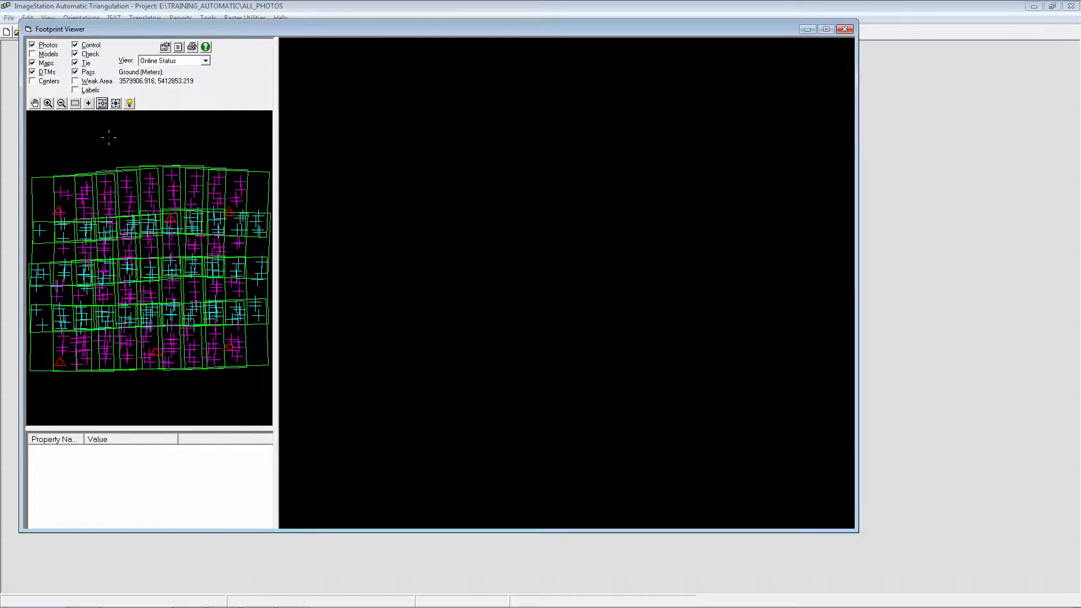
pyautogui.click(53, 175)
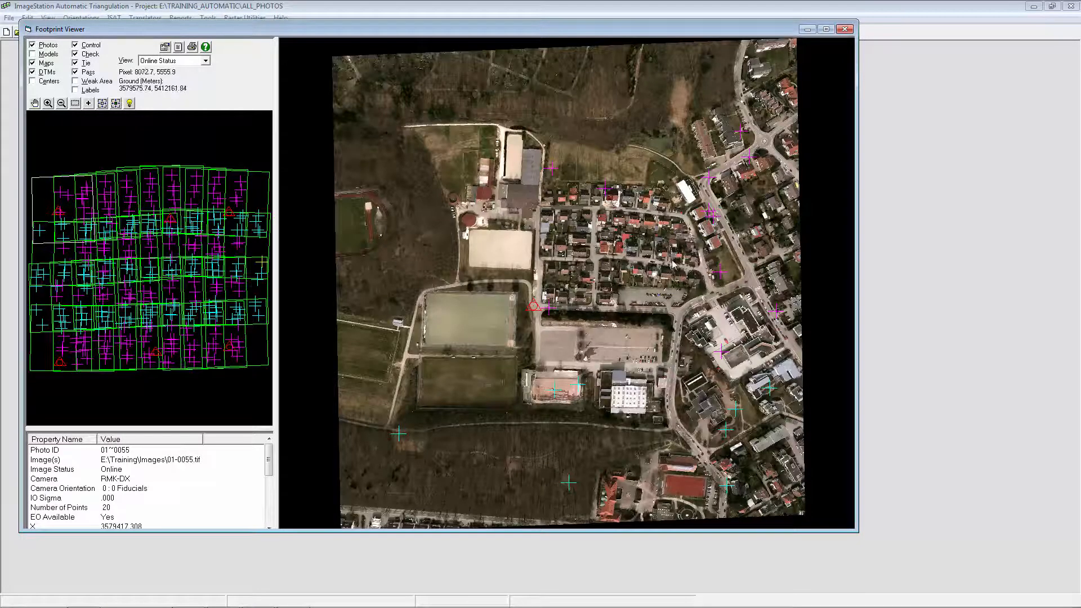
pyautogui.click(845, 30)
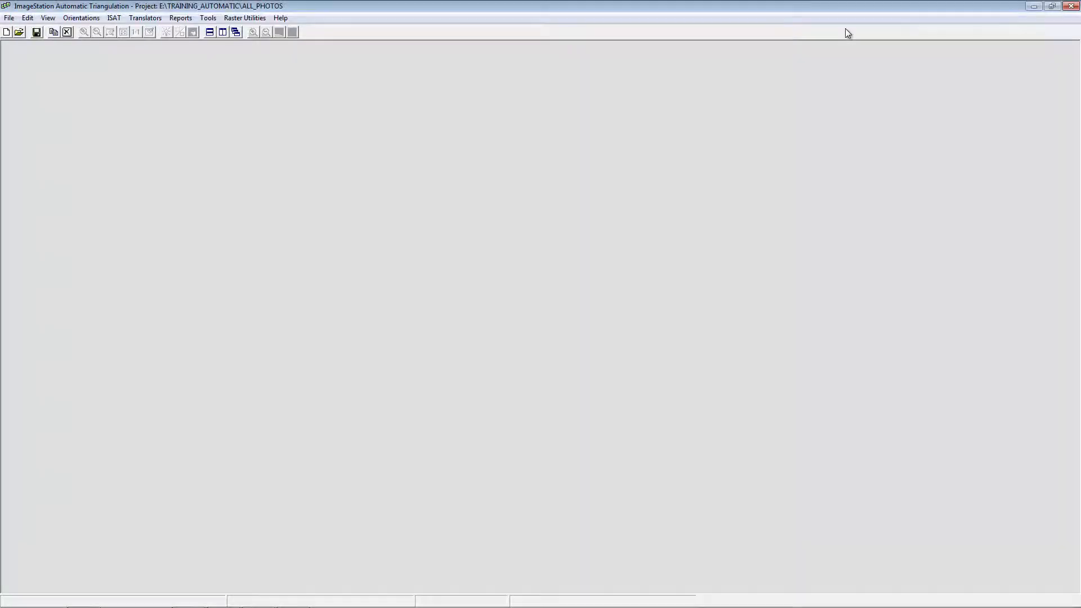
# - Check the all_photos block for weak areas that need editing
pyautogui.click(116, 18)
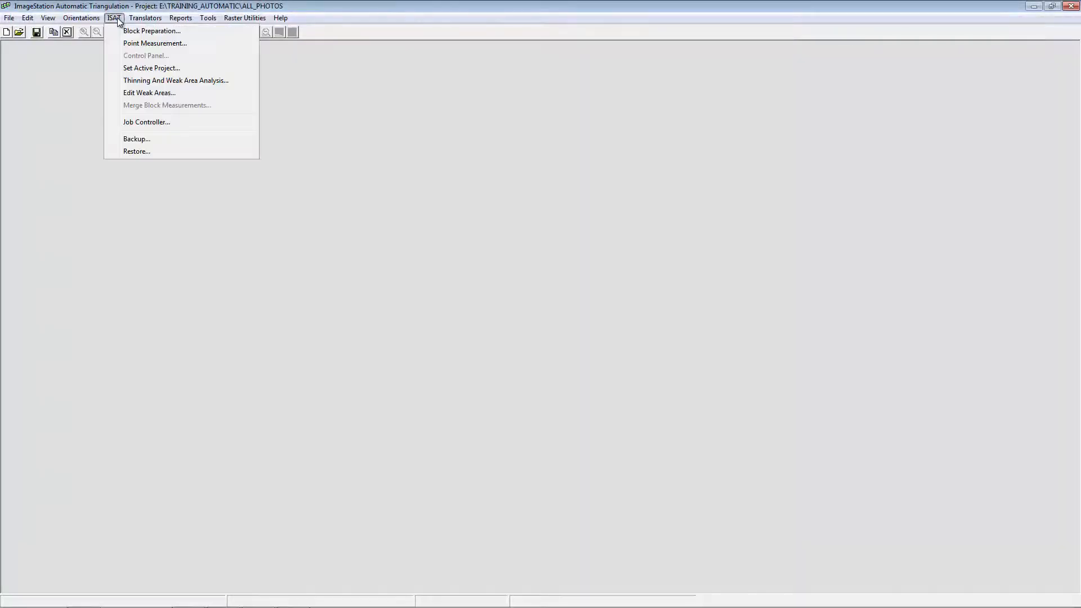
pyautogui.click(114, 94)
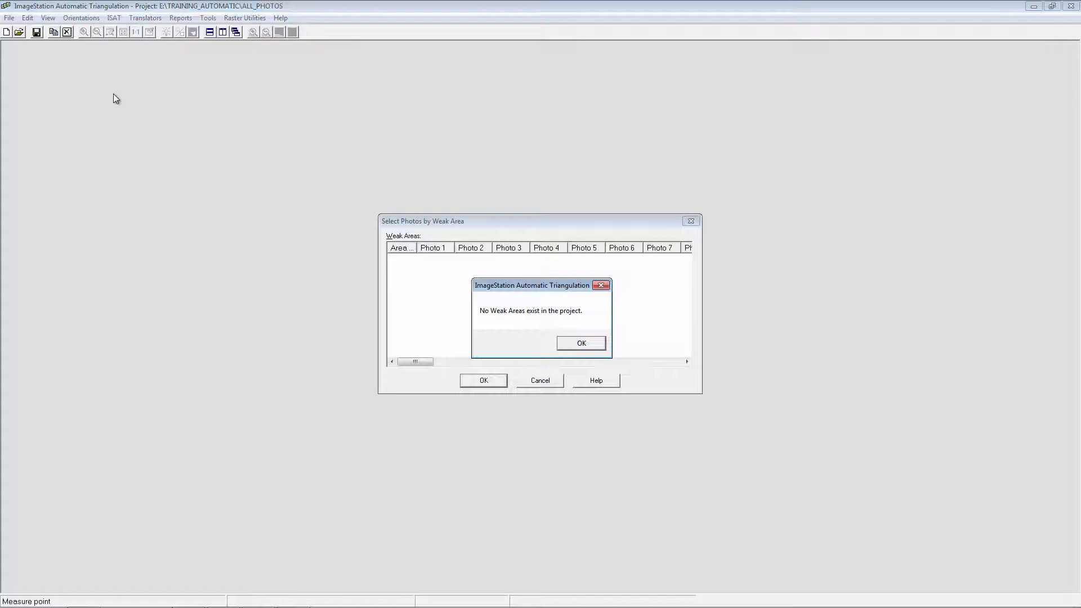
pyautogui.click(581, 342)
# - Switch the active project back to the master project Training_ISAT
pyautogui.click(114, 18)
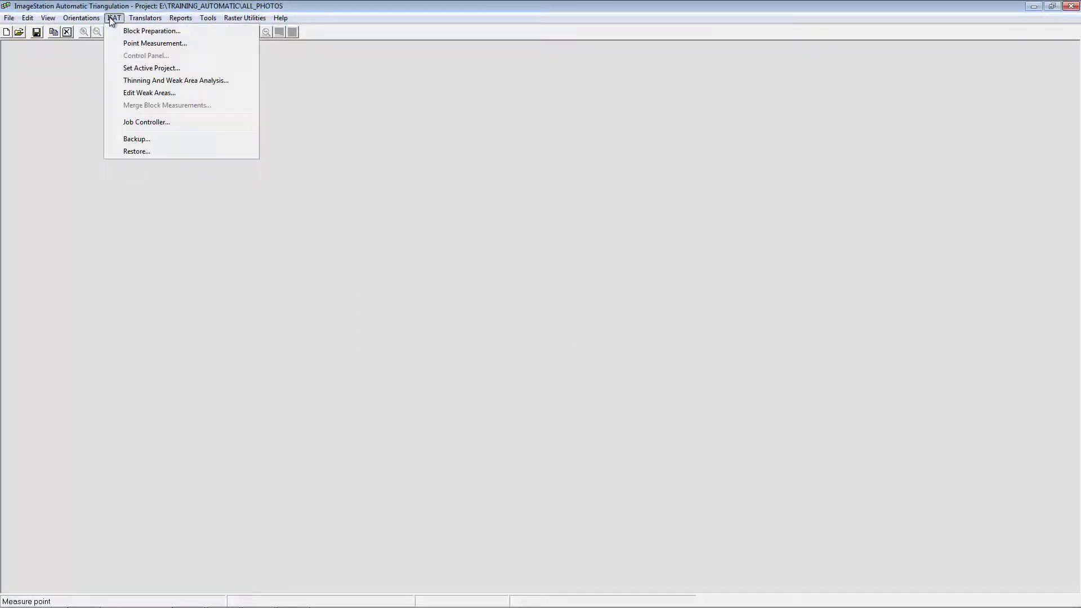
pyautogui.click(115, 69)
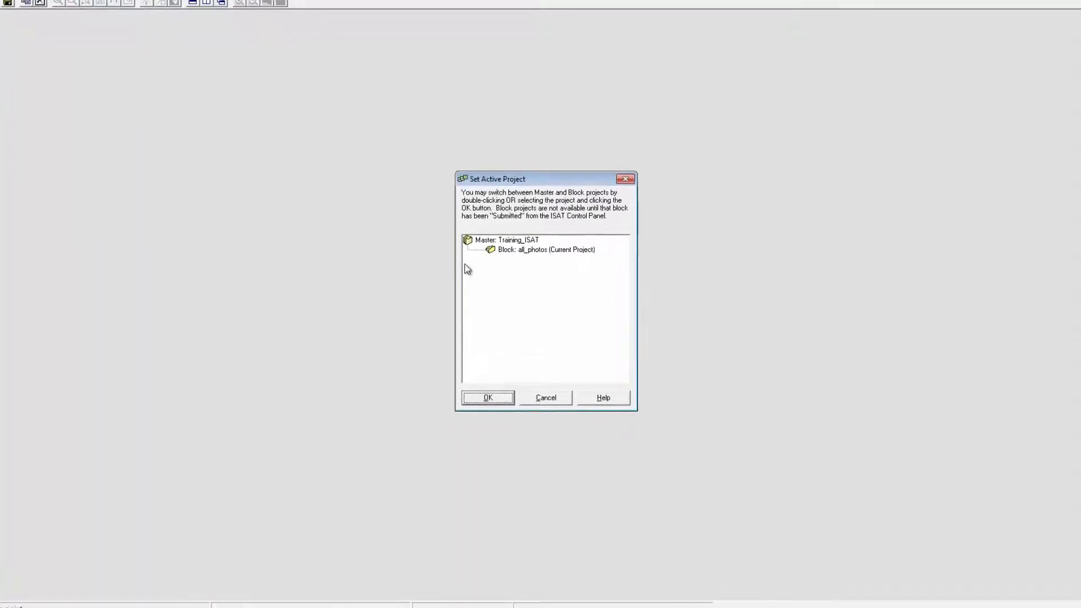
pyautogui.click(483, 257)
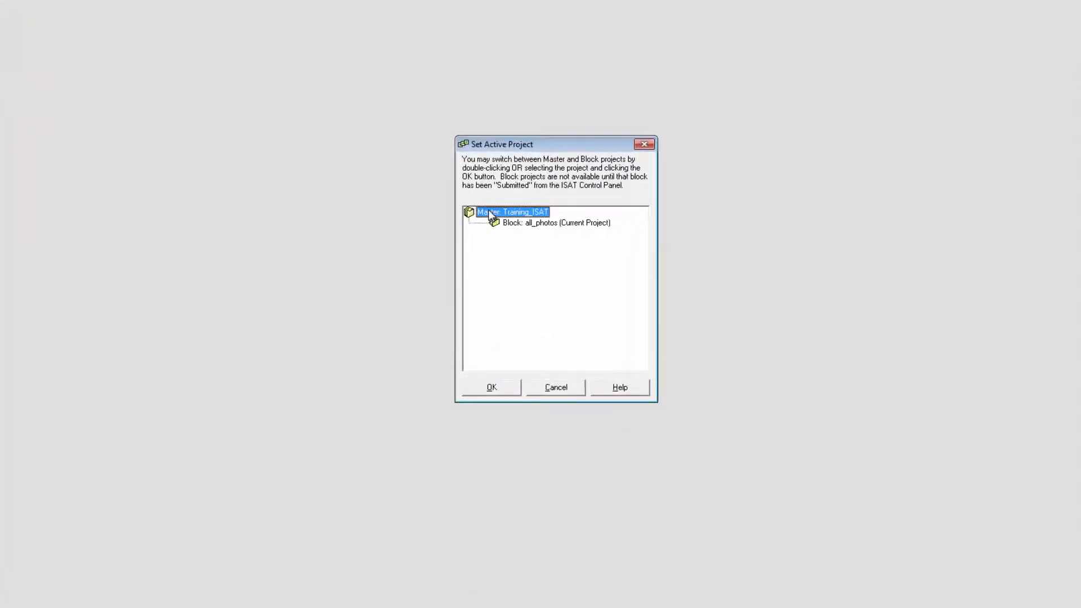
pyautogui.click(496, 390)
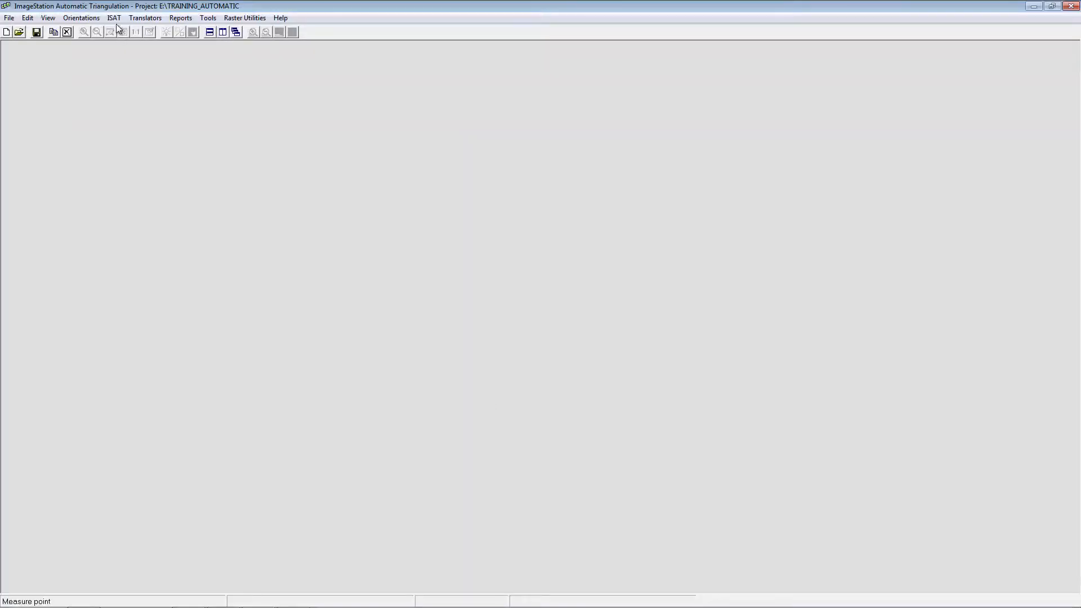
# - Merge the all_photos block measurements into the master project and close the merge dialog
pyautogui.click(114, 17)
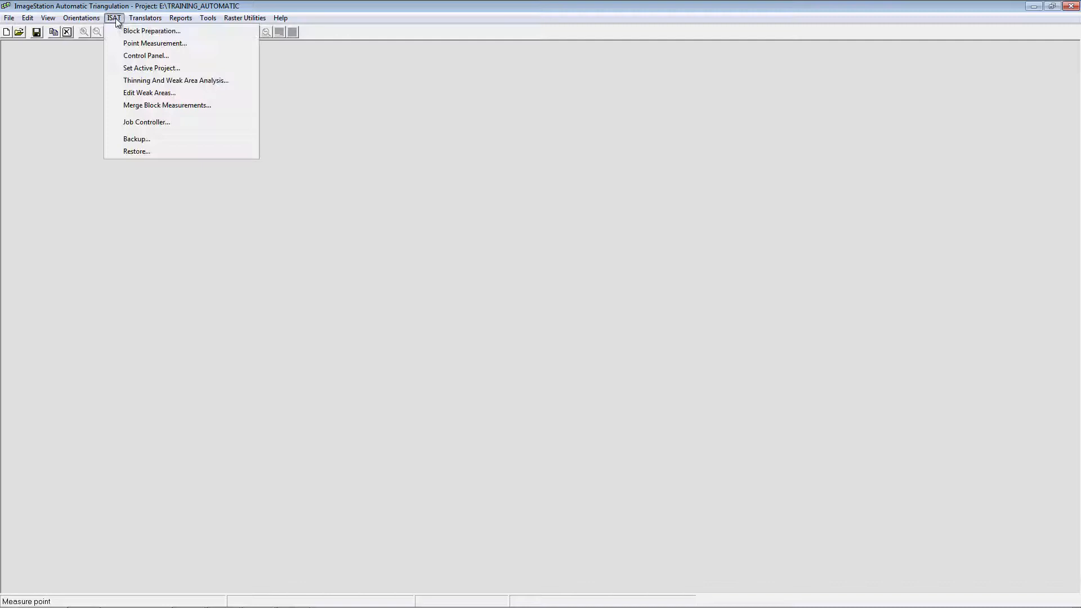
pyautogui.click(125, 107)
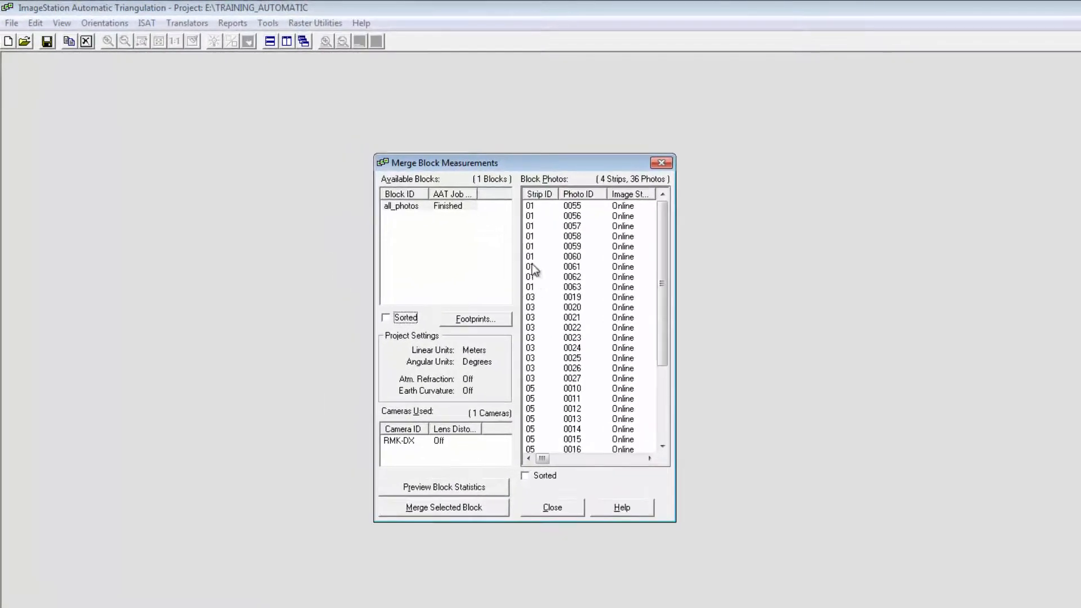
pyautogui.click(428, 509)
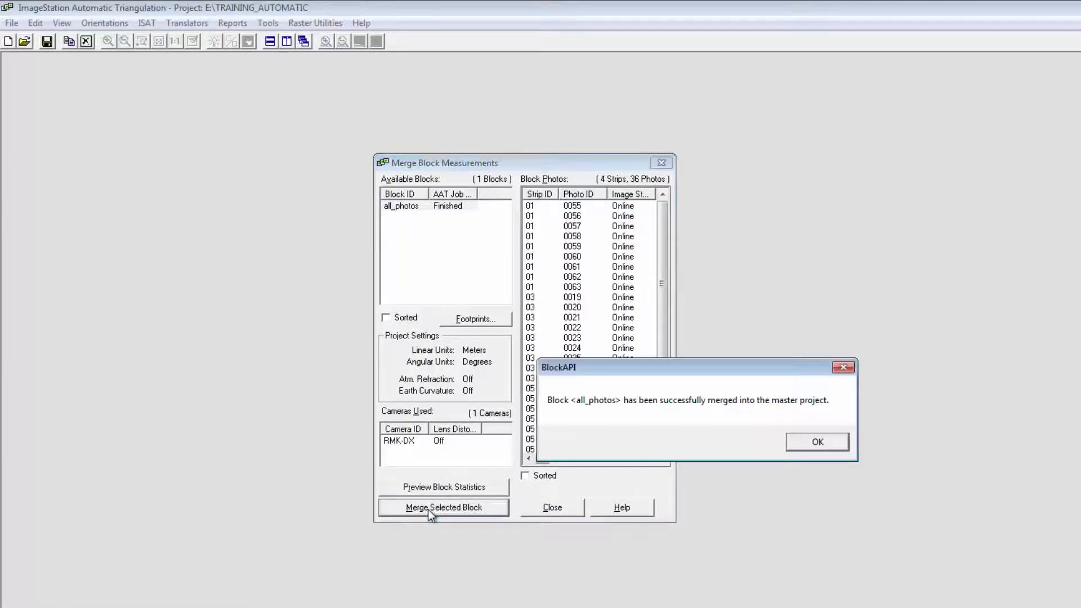
pyautogui.click(817, 441)
pyautogui.click(553, 507)
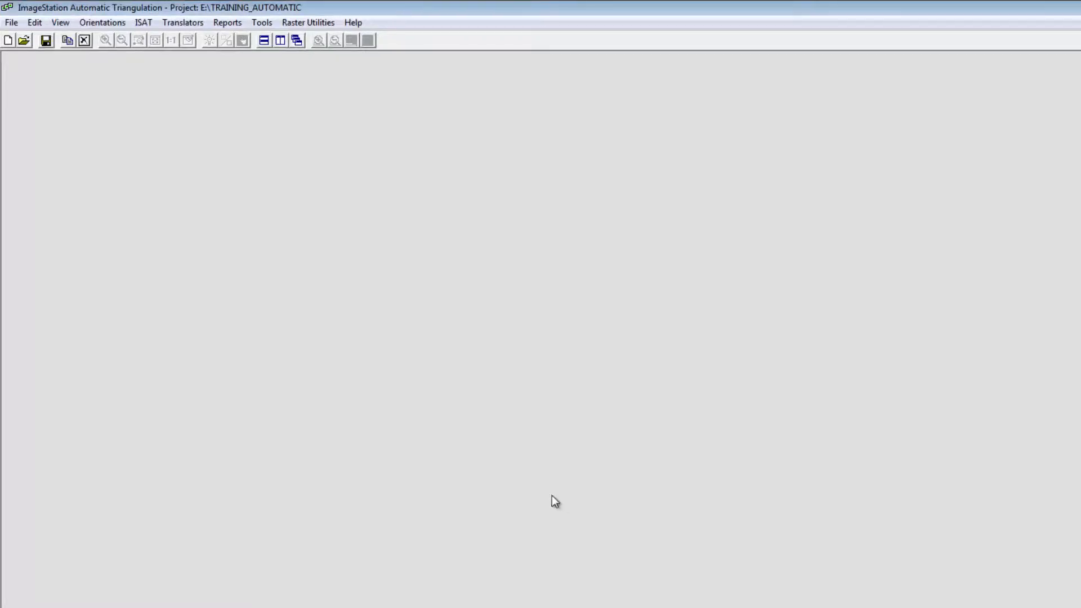